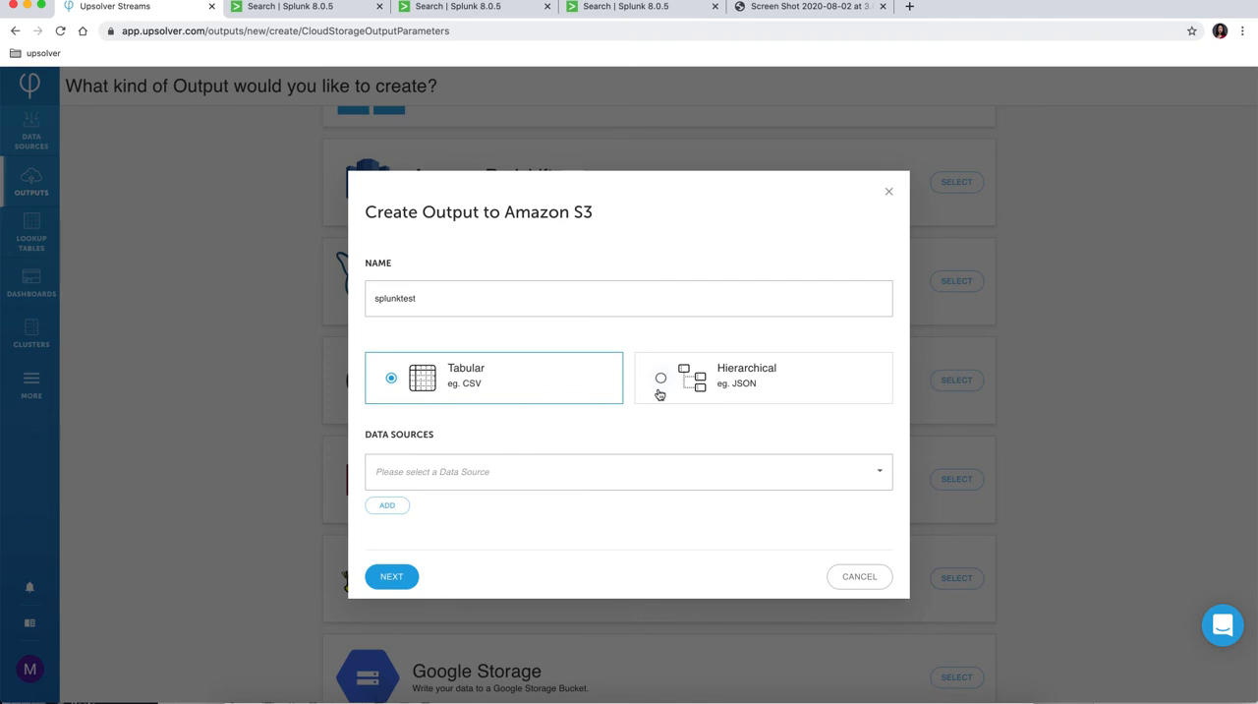
# Step: Create the hierarchical splunktest output to Amazon S3 with bhopp-vpc-flowlogs as its data source
pyautogui.click(473, 471)
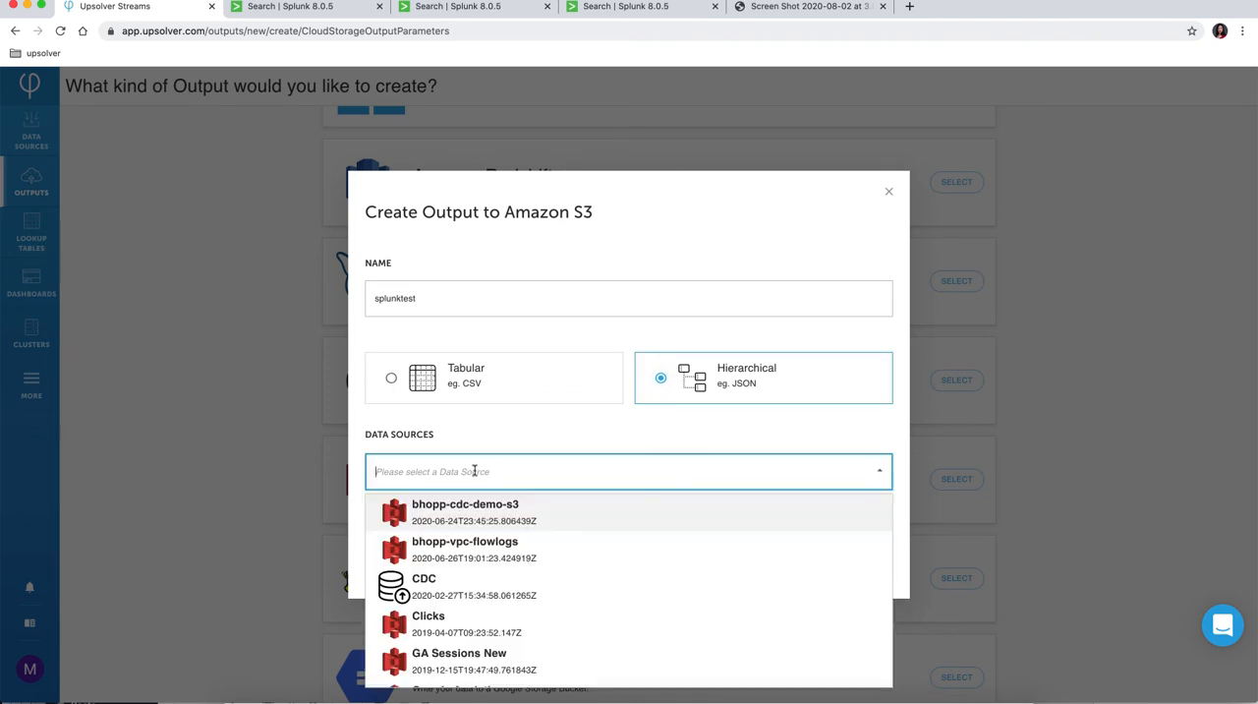
pyautogui.write('vpc')
pyautogui.click(489, 541)
pyautogui.click(408, 579)
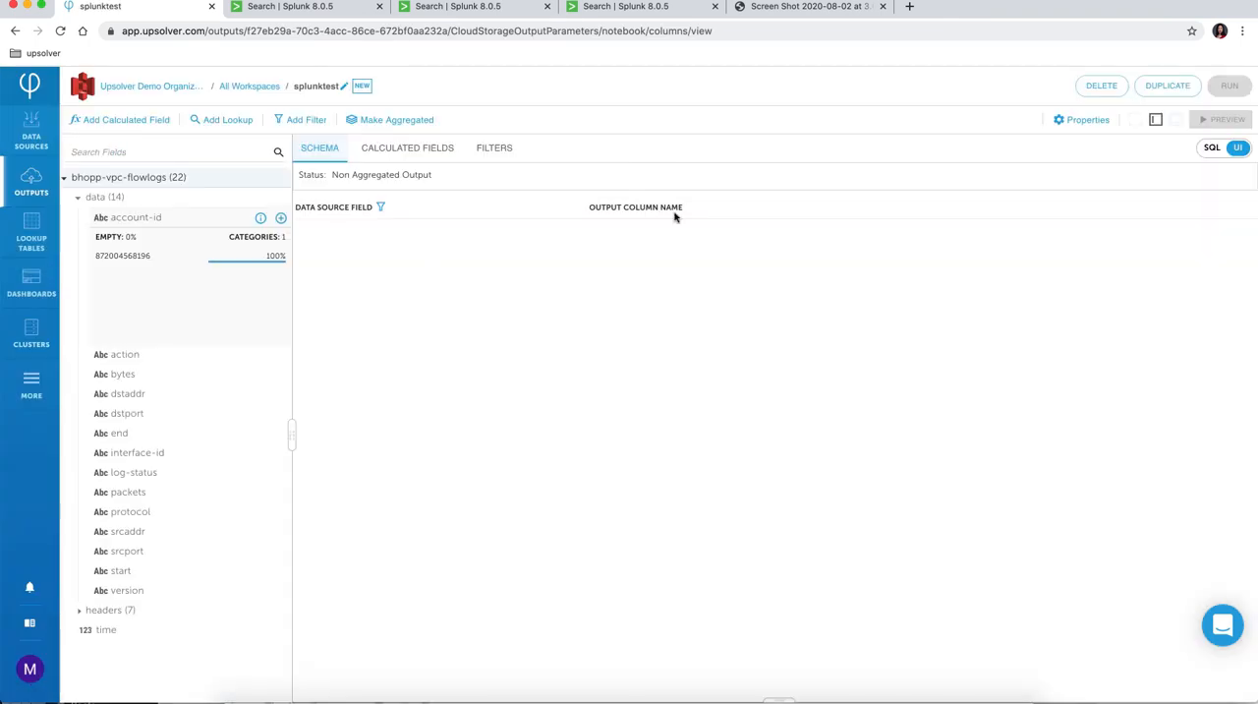
# Step: Replace the generated SQL with the query that sums bytes and packets and counts records, grouped by account ID and action
pyautogui.click(1211, 149)
pyautogui.click(588, 226)
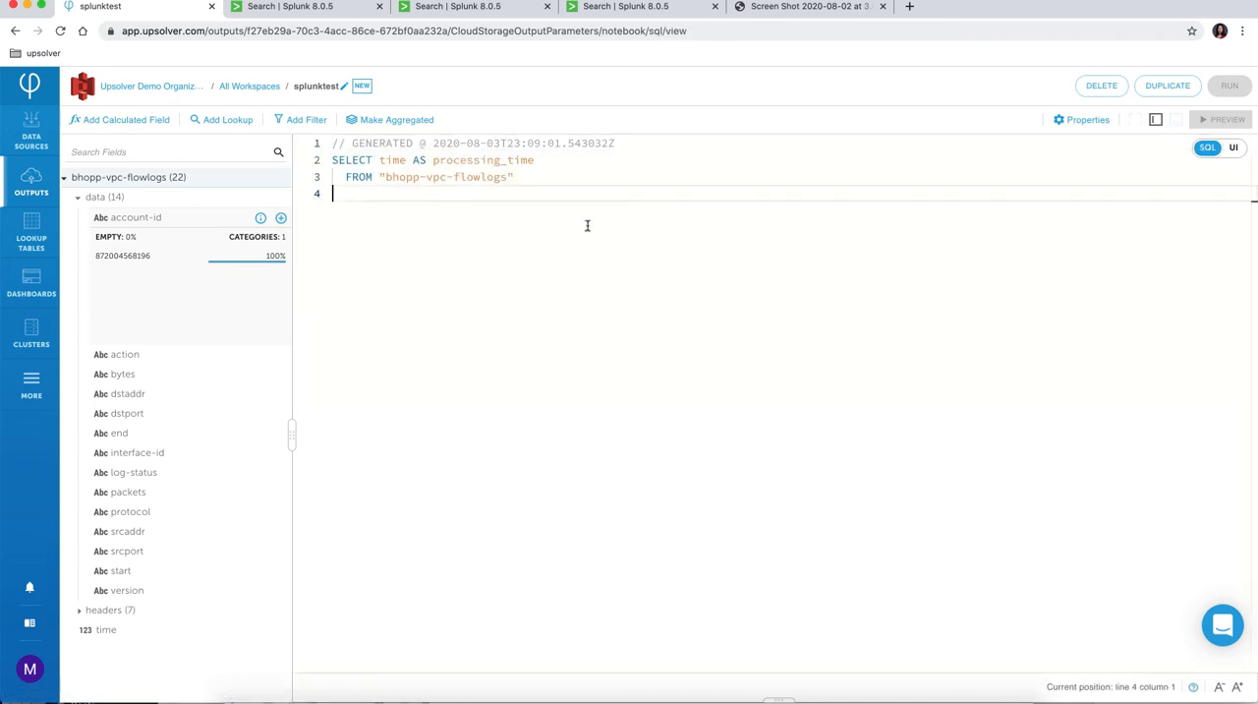
pyautogui.hotkey('ctrl', 'a')
pyautogui.write('SELECT data."account-id" AS ACCOUNT_ID,     data.action AS action,     SUM(TO_NUMBER(data.bytes)) AS SUM_BYTES,     SUM(TO_NUMBER(data.packets)) AS SUM_PACKETS,     COUNT(*) AS "count" FROM "bhopp-vpc-flowlogs" GROUP BY data."account-id",     data.action')
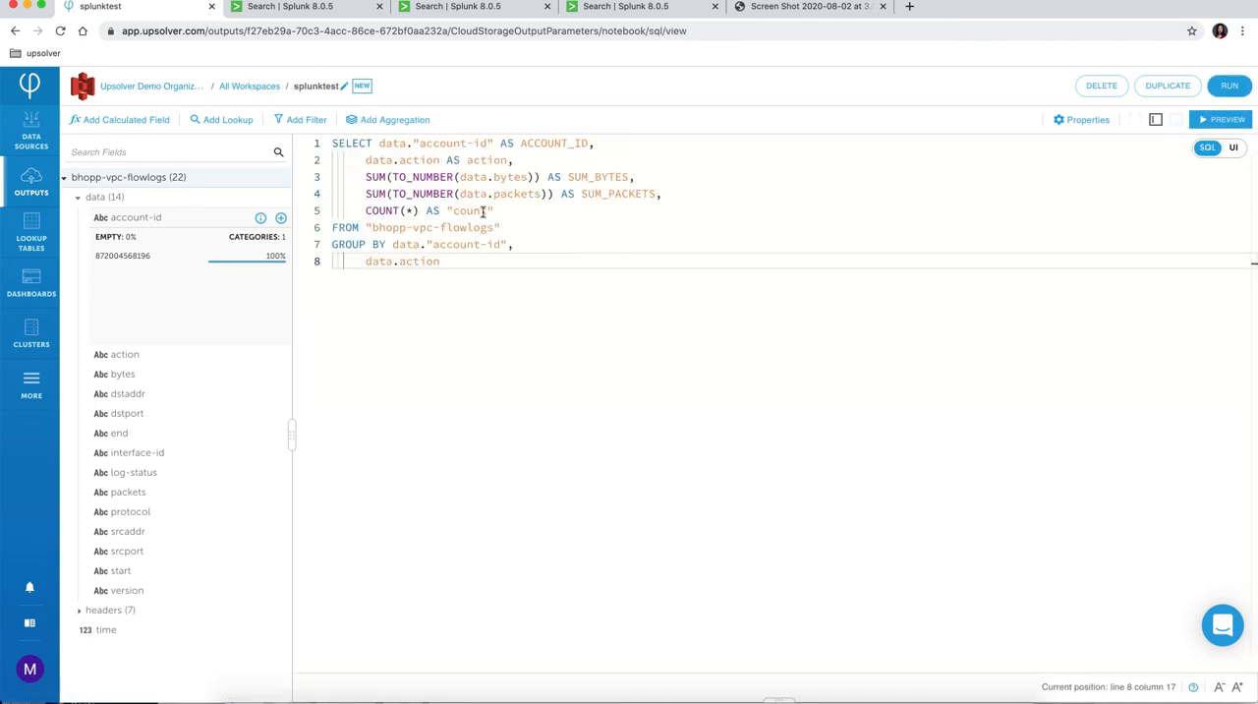
# Step: Examine the SUM_BYTES, SUM_PACKETS and count aggregations in the query and preview the output data
pyautogui.moveTo(562, 210); pyautogui.dragTo(307, 181)
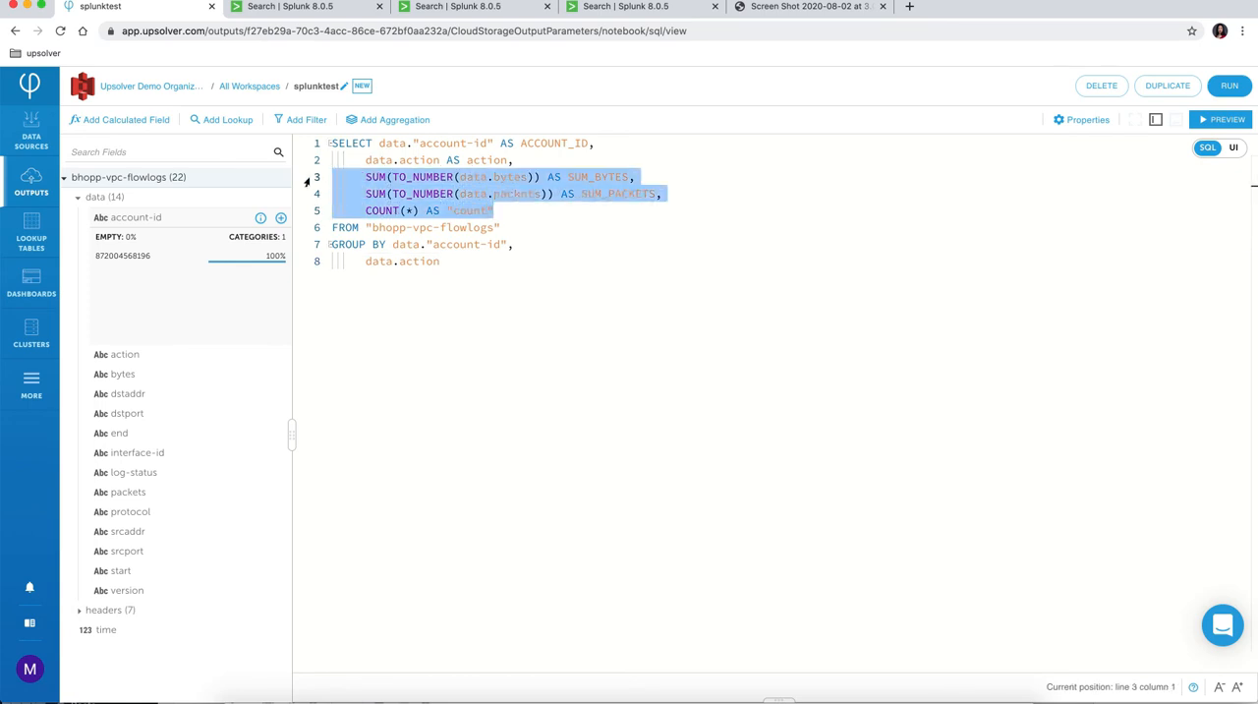
pyautogui.click(1225, 124)
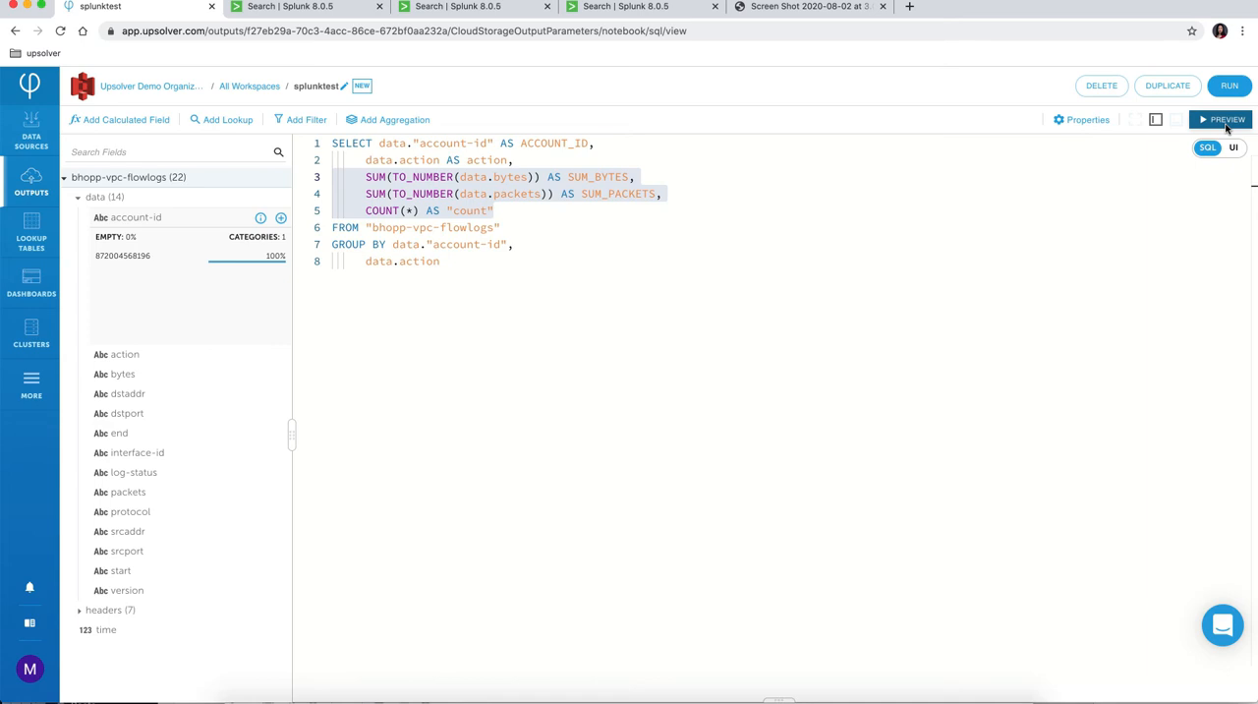
pyautogui.click(1227, 125)
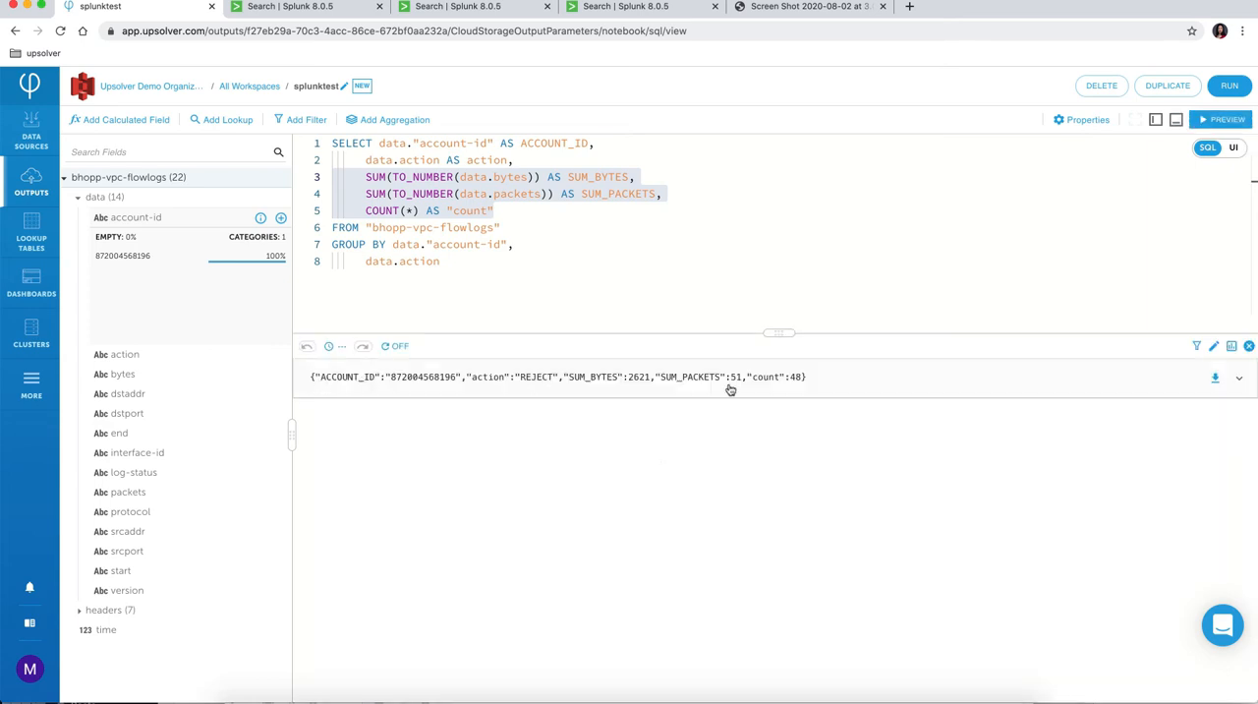
# Step: Set the output interval in the output's scheduling properties to 5 minutes
pyautogui.click(1084, 121)
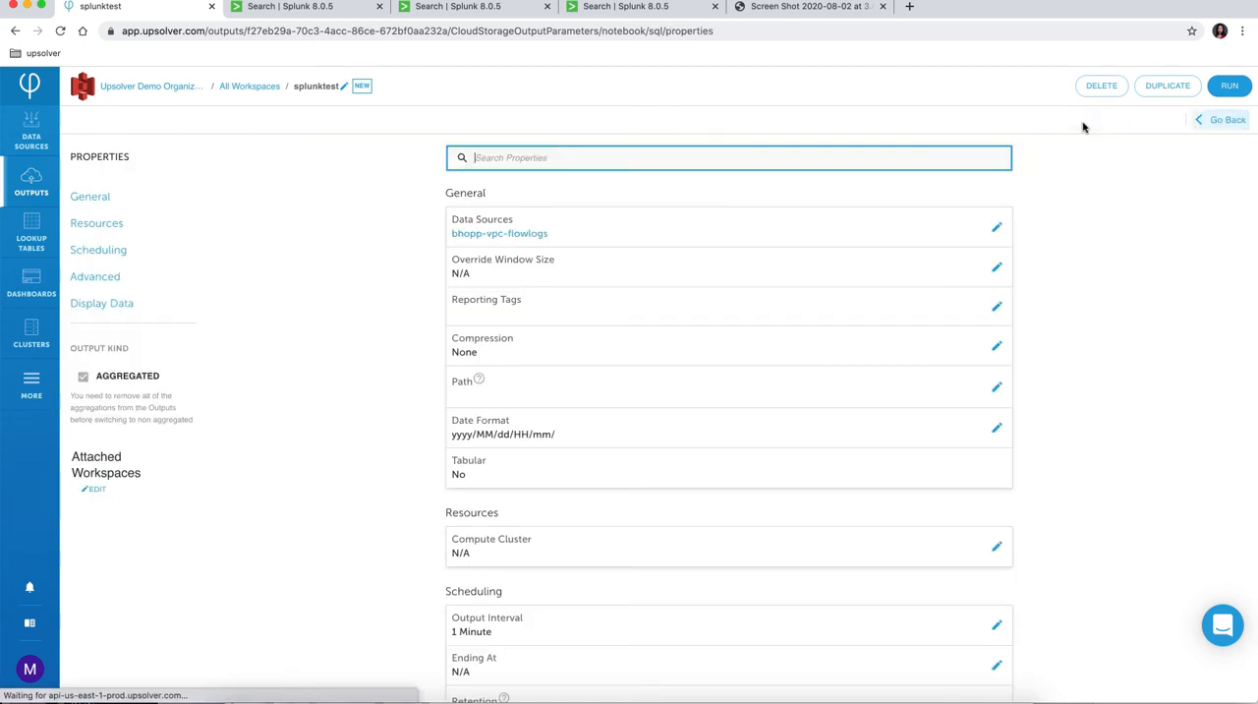
pyautogui.scroll(-2, 997, 363)
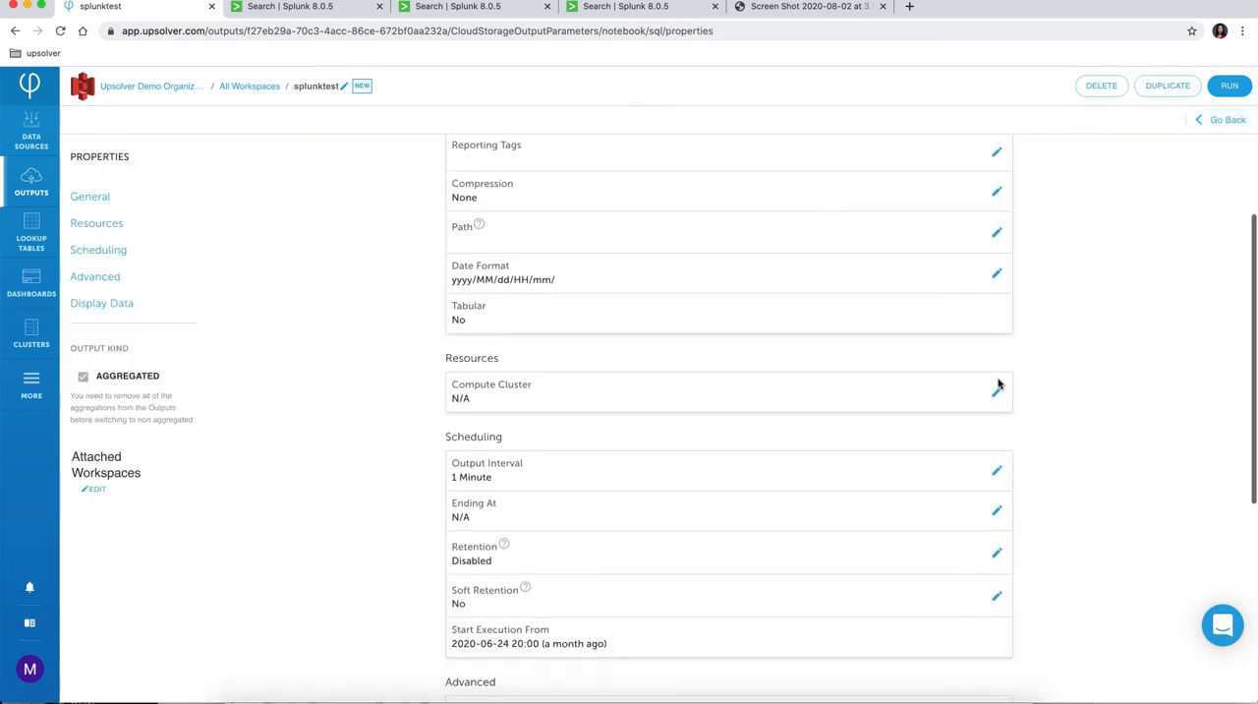
pyautogui.click(995, 471)
pyautogui.click(417, 380)
pyautogui.write('5')
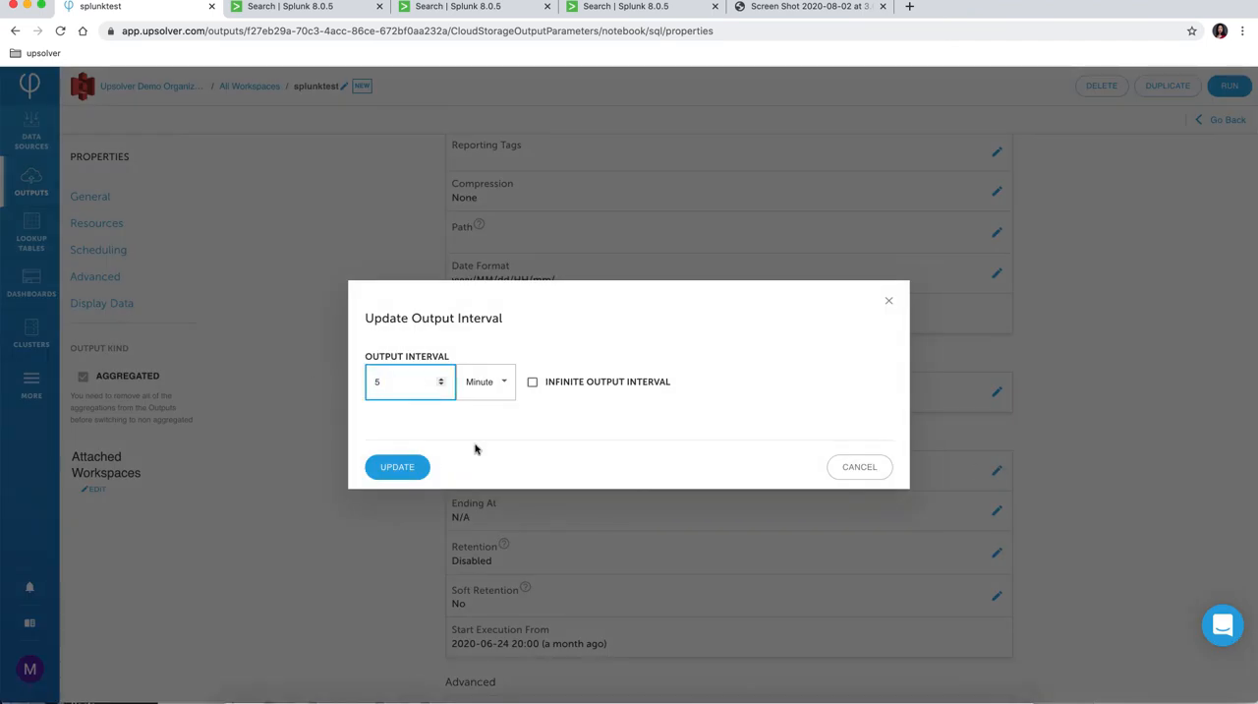
pyautogui.click(404, 471)
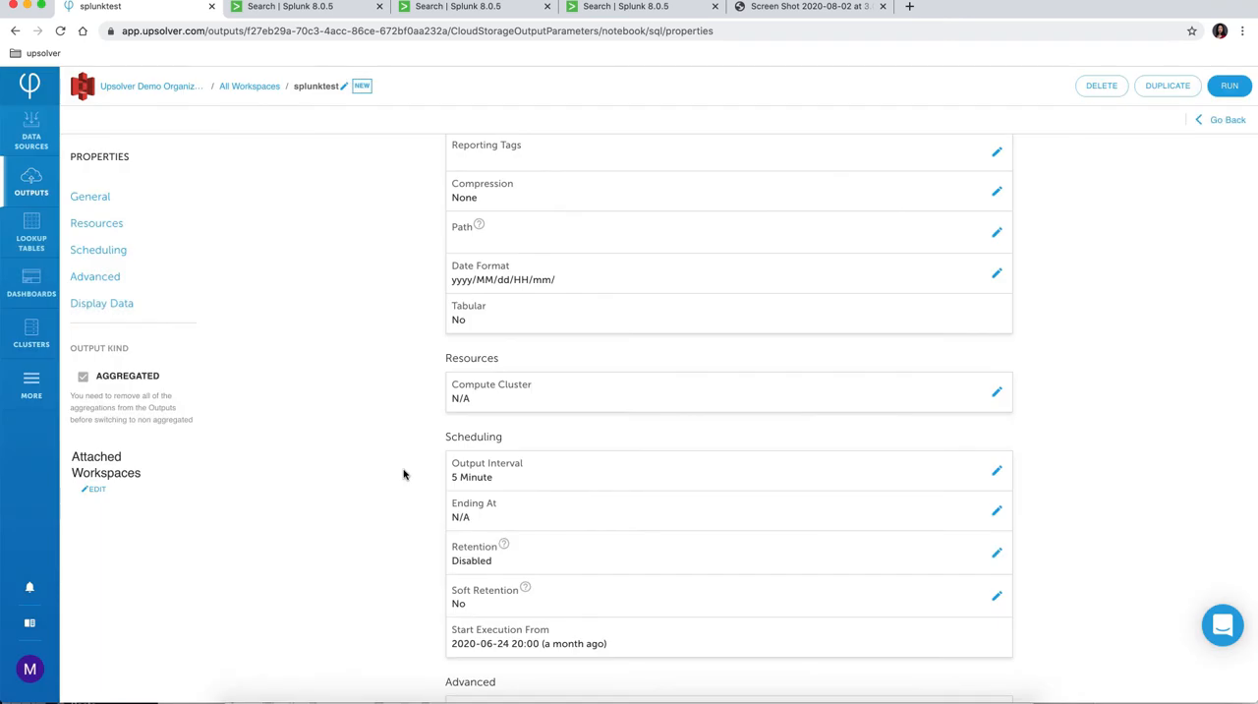
# Step: Run the output in JSON format to the meiupsolversplunk S3 connection and check its output progress
pyautogui.click(1229, 86)
pyautogui.click(465, 357)
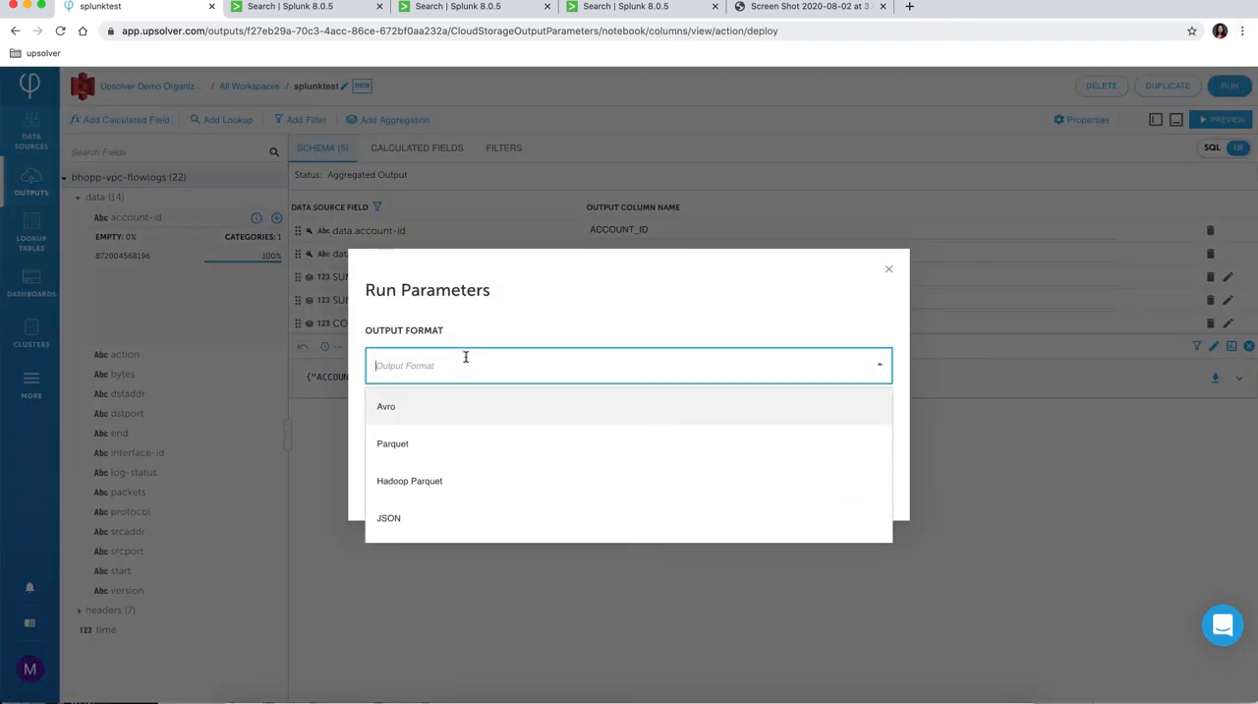
pyautogui.click(410, 529)
pyautogui.click(436, 444)
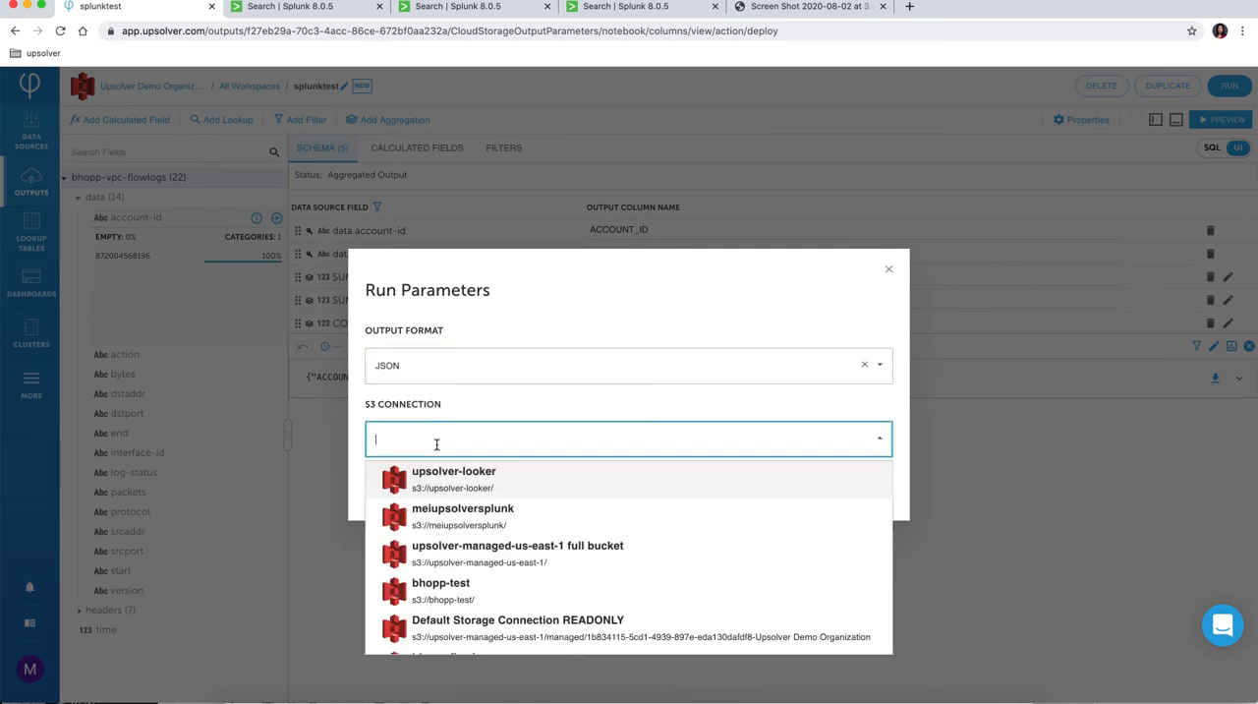
pyautogui.write('mei')
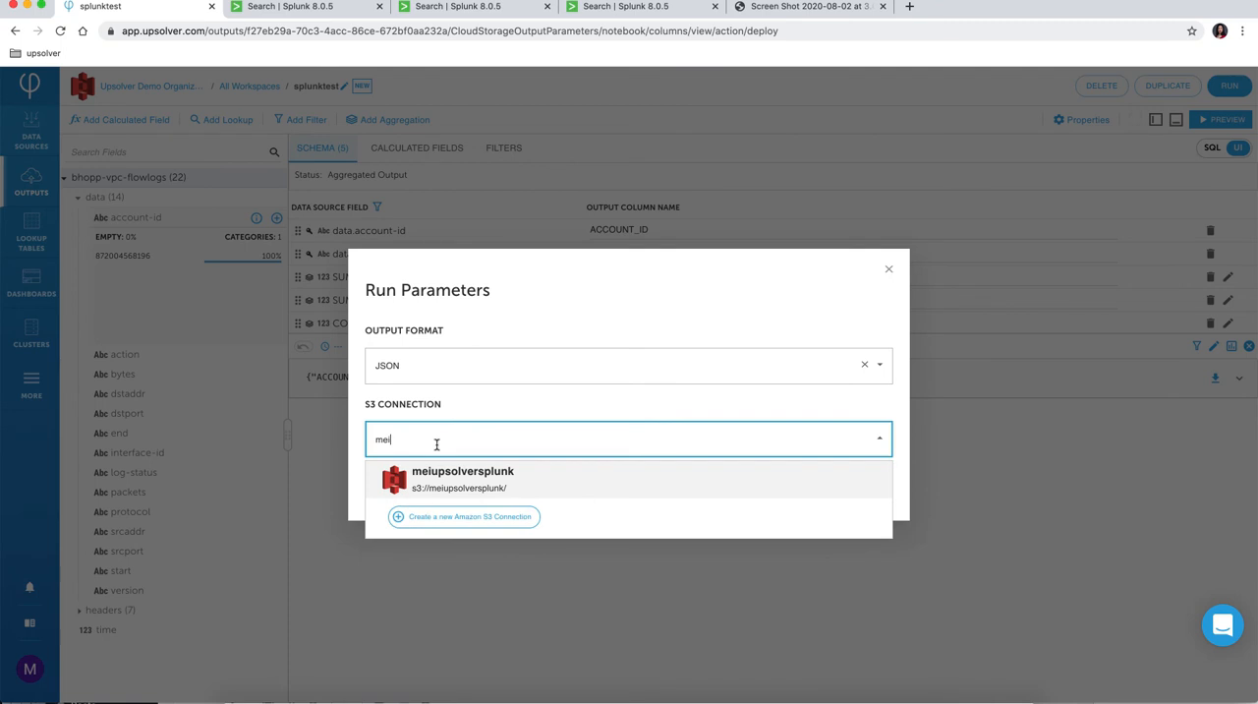
pyautogui.click(482, 478)
pyautogui.click(393, 499)
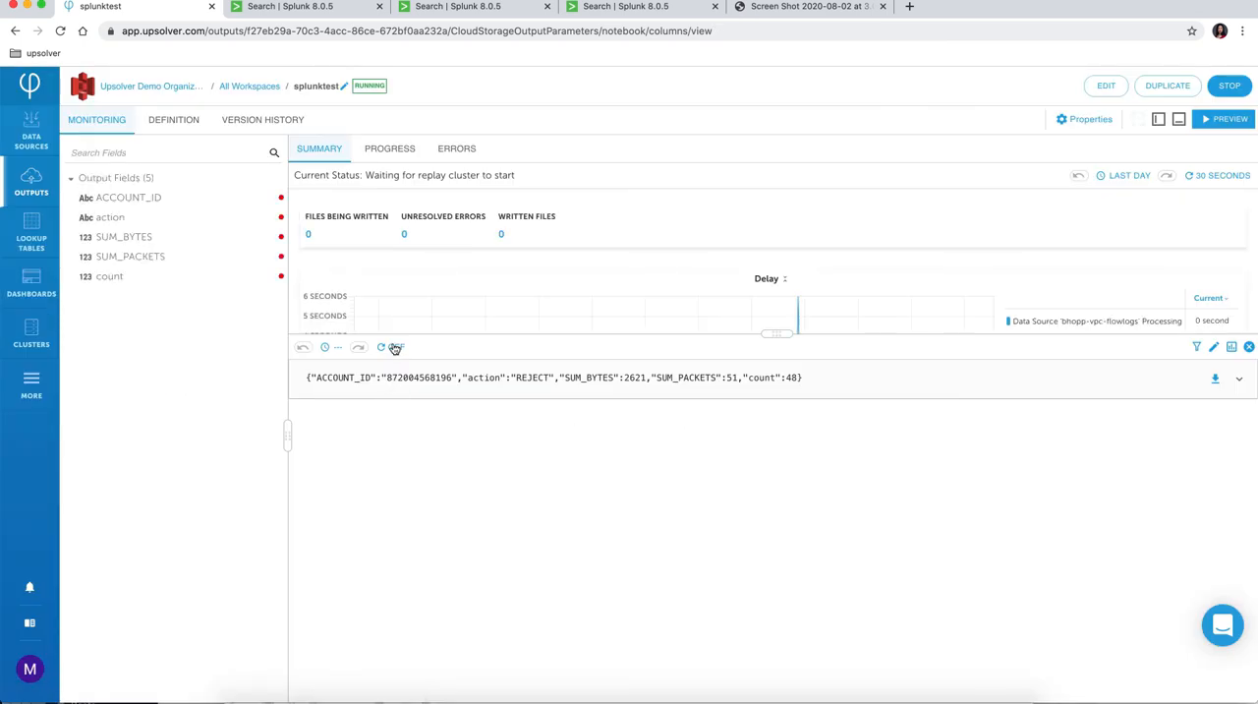
pyautogui.click(390, 153)
pyautogui.click(378, 322)
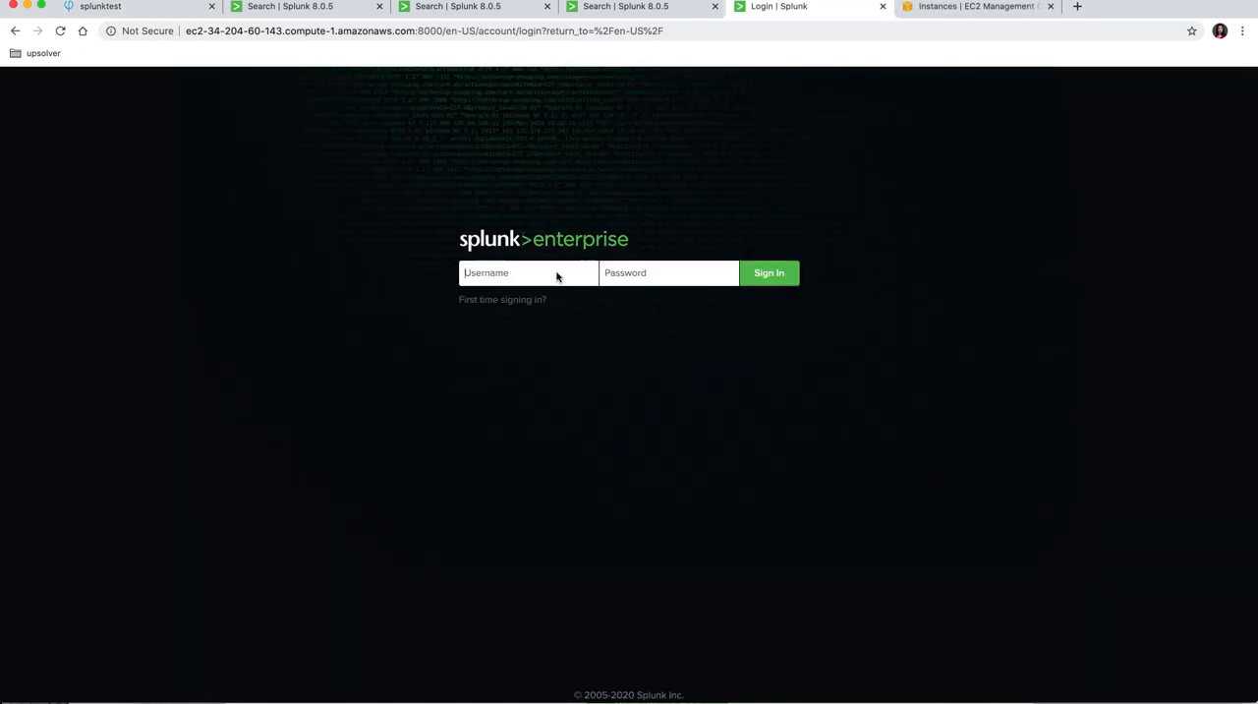
# Step: Switch to Splunk Enterprise and sign in with the administrator username and password
pyautogui.write('admin')
pyautogui.press('super+v')
pyautogui.press('Return')
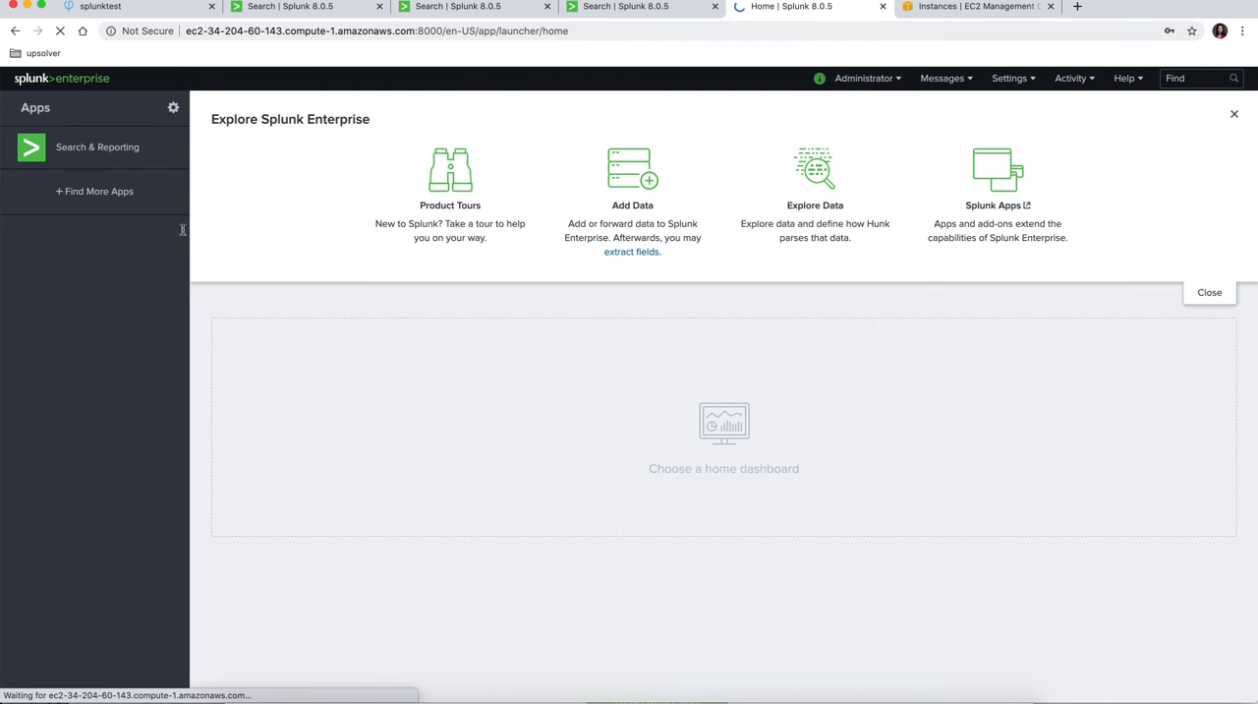
# Step: Search the additional Splunk apps for aws and locate Splunk Add-on for Amazon Web Services
pyautogui.click(133, 195)
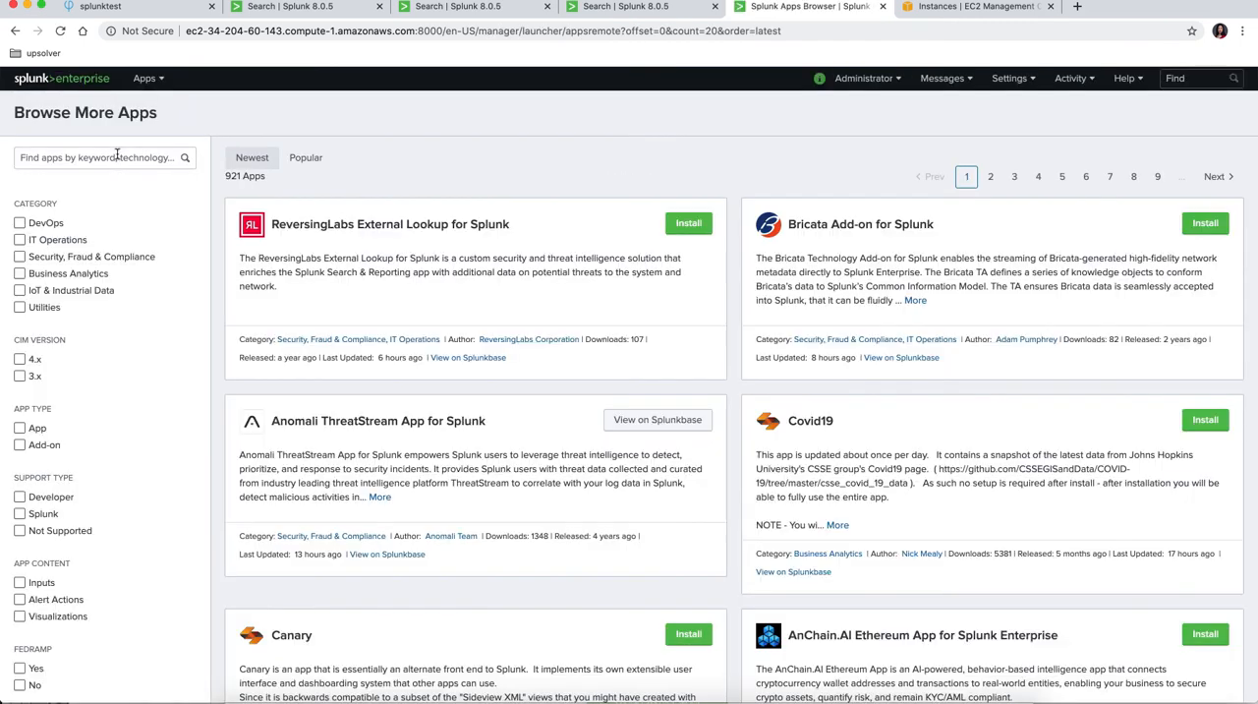
pyautogui.click(117, 157)
pyautogui.write('aws')
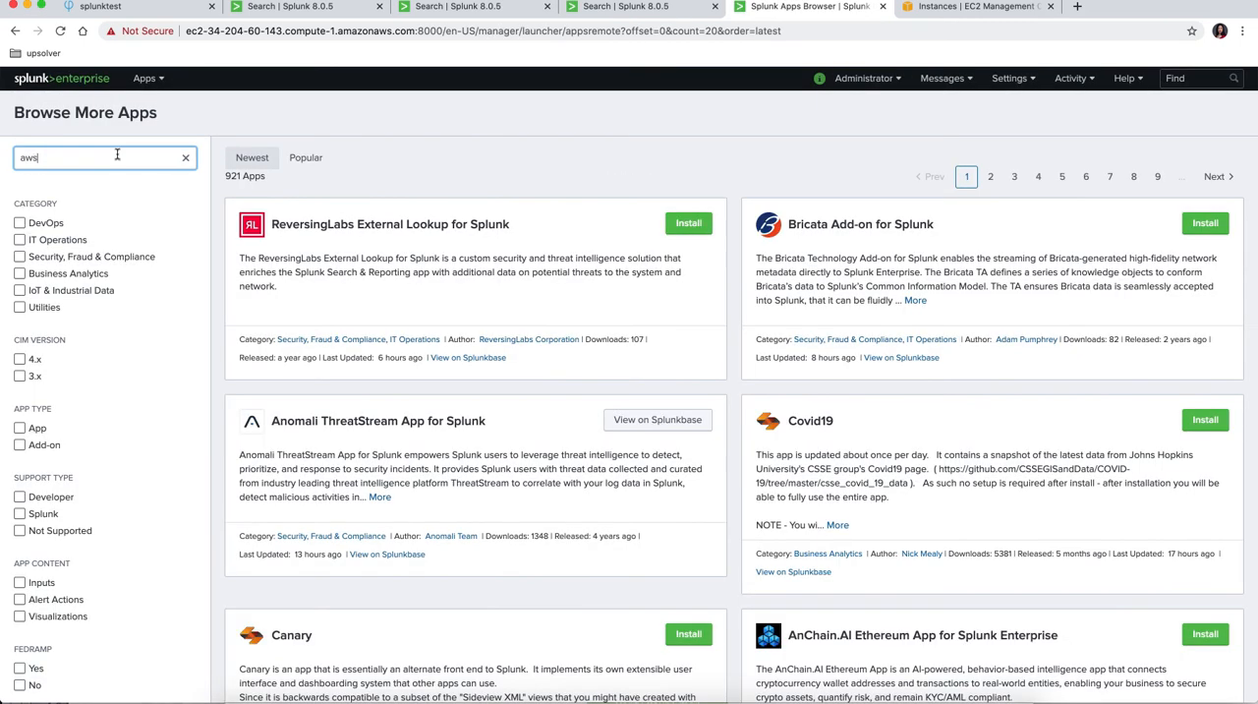
pyautogui.scroll(-15, 495, 389)
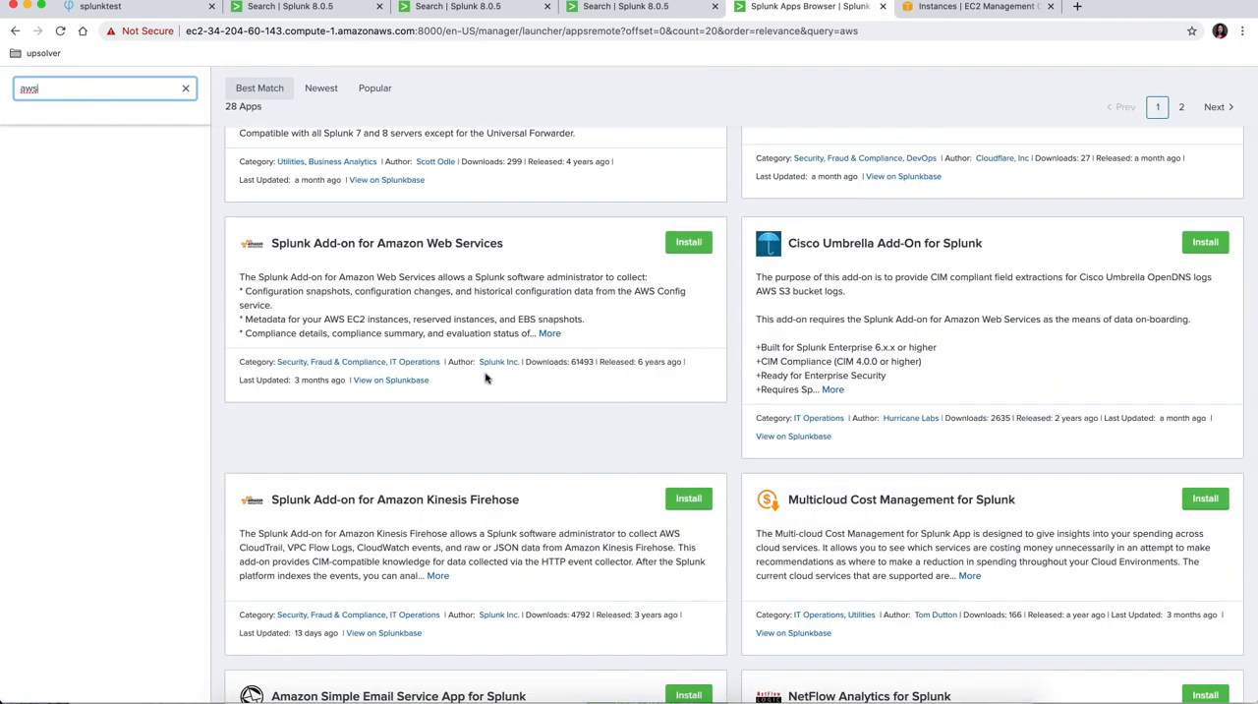
pyautogui.moveTo(536, 253); pyautogui.dragTo(264, 251)
# Step: Install Splunk Add-on for Amazon Web Services, entering the Splunk.com username and password and accepting the license terms
pyautogui.click(688, 242)
pyautogui.write('meiupsolver')
pyautogui.press('Tab')
pyautogui.write('•')
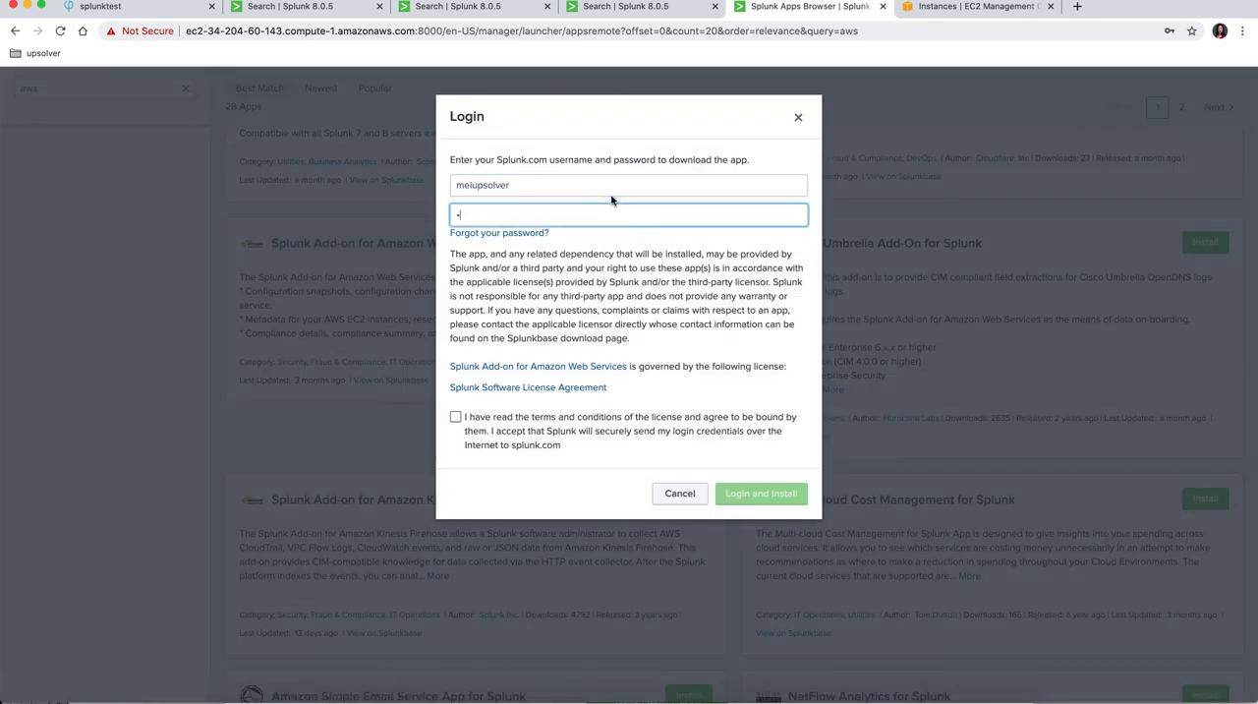
pyautogui.click(455, 416)
pyautogui.click(776, 495)
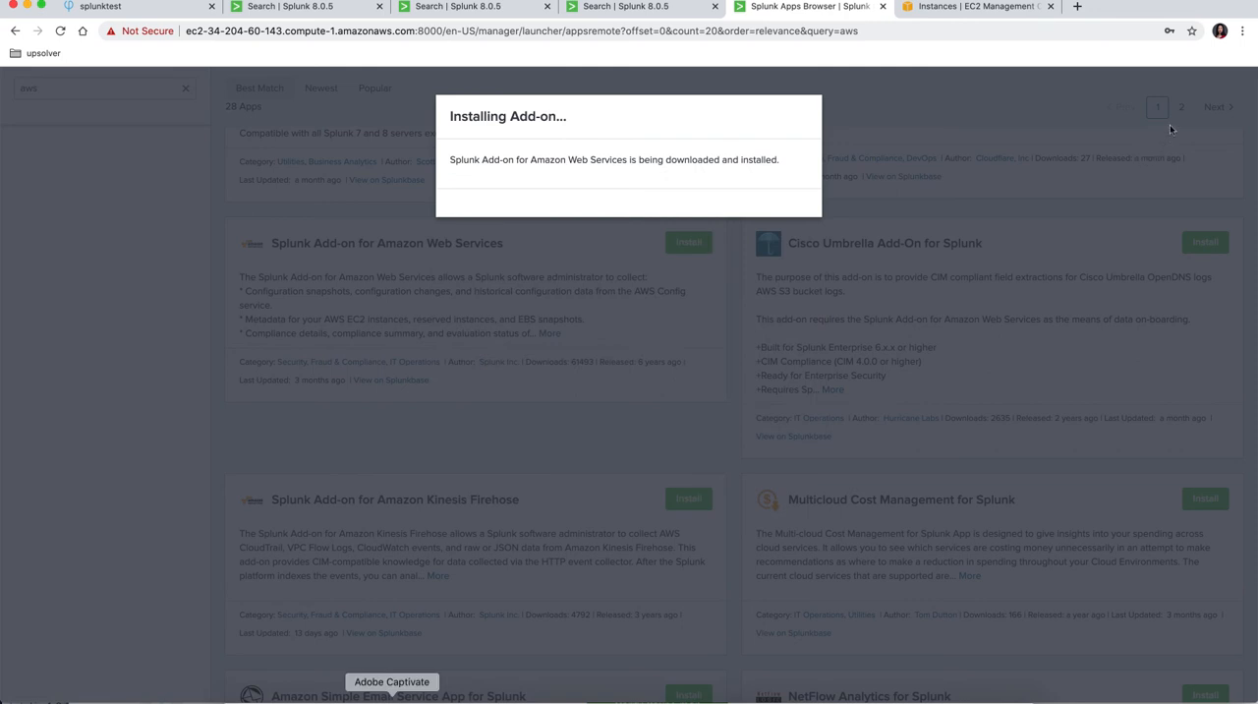
pyautogui.click(810, 225)
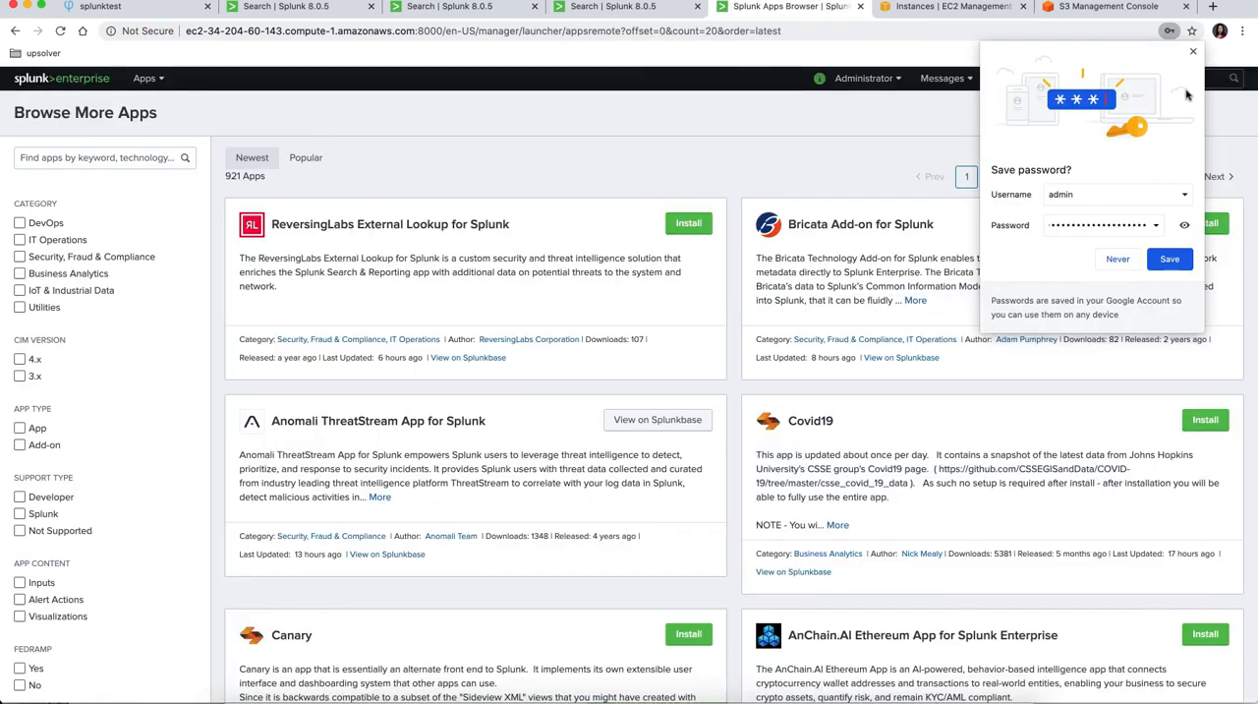
# Step: Dismiss the offer to save the password and open the configuration page of Splunk Add-on for AWS
pyautogui.click(1193, 52)
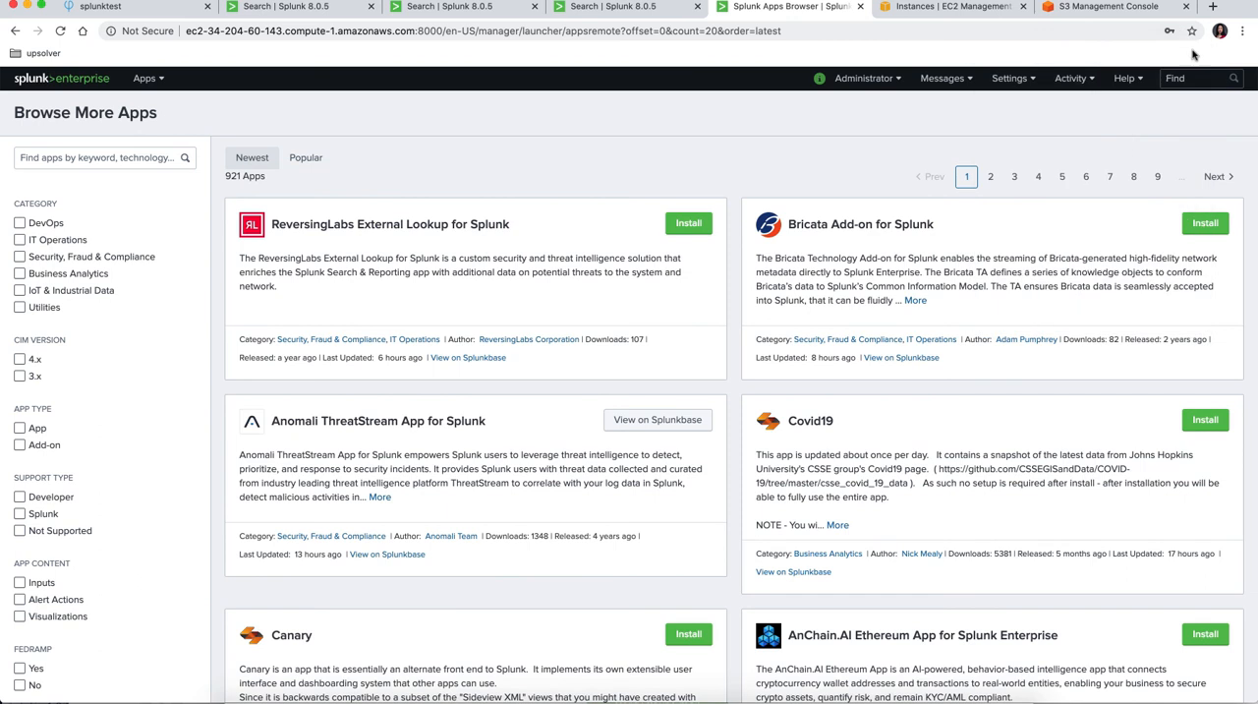
pyautogui.click(59, 83)
pyautogui.click(59, 193)
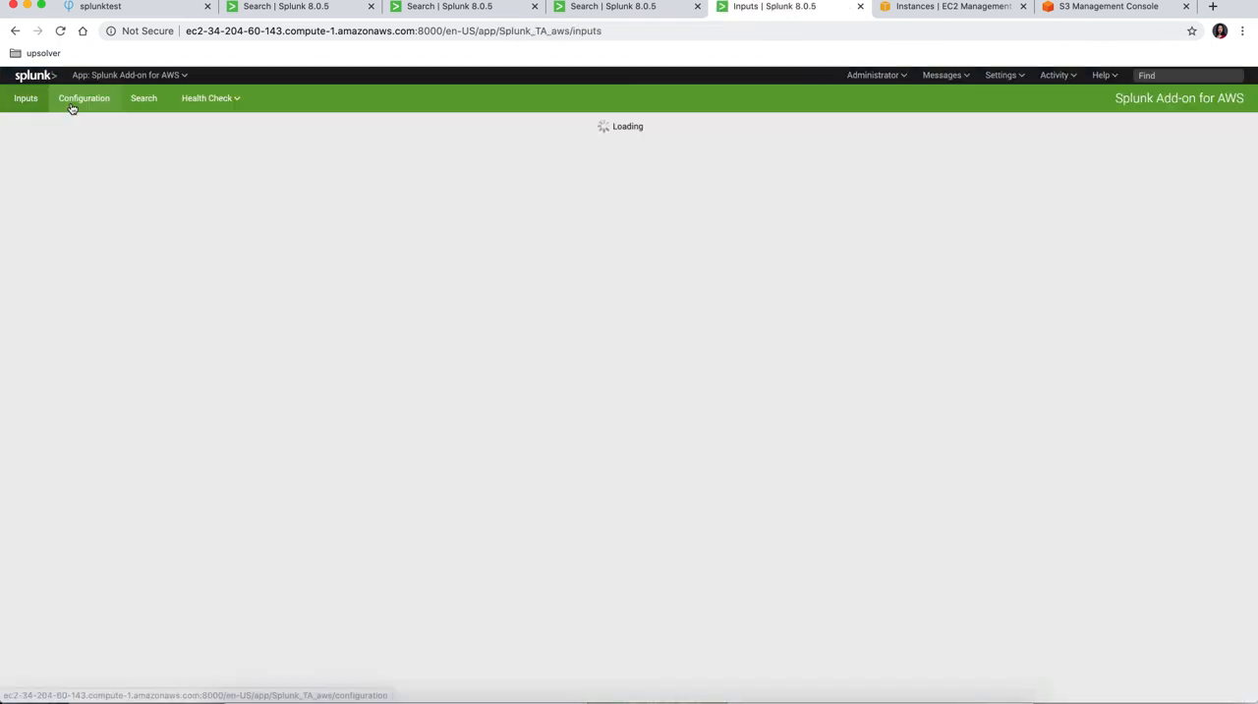
pyautogui.click(72, 102)
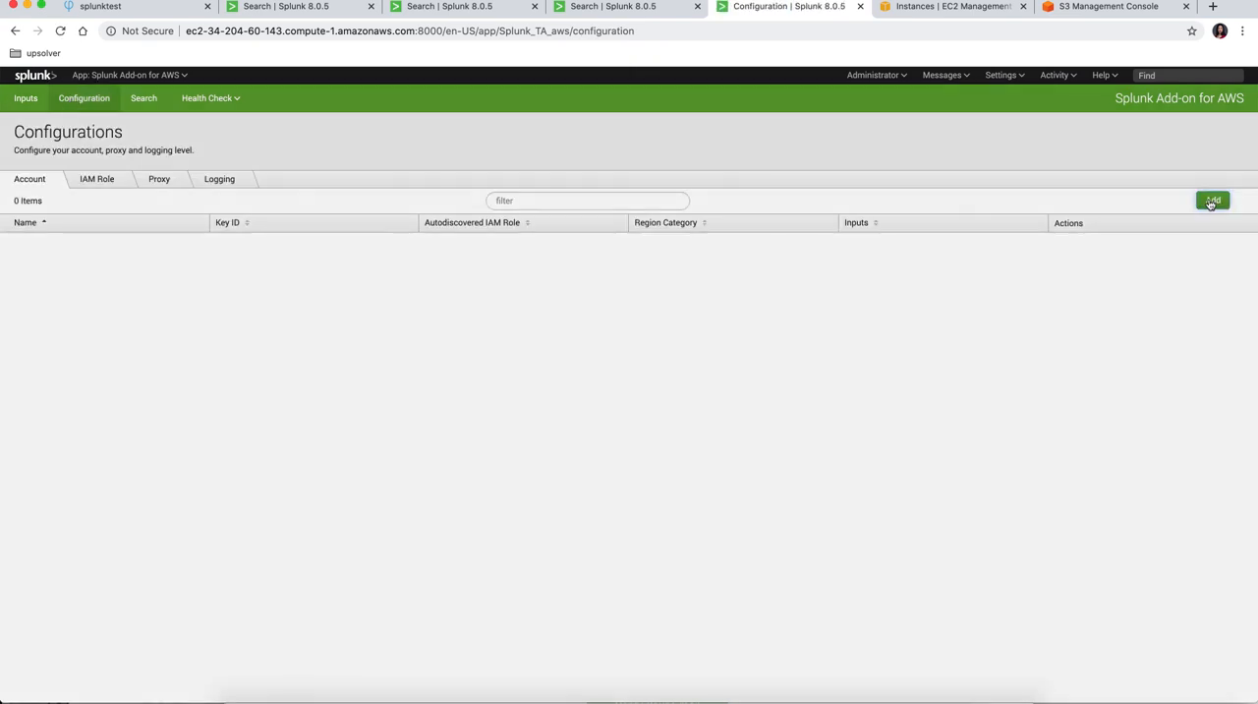
# Step: Add an AWS account with its name, key ID and secret key, using the Global region category
pyautogui.click(1205, 202)
pyautogui.click(679, 155)
pyautogui.write('meiupsolver')
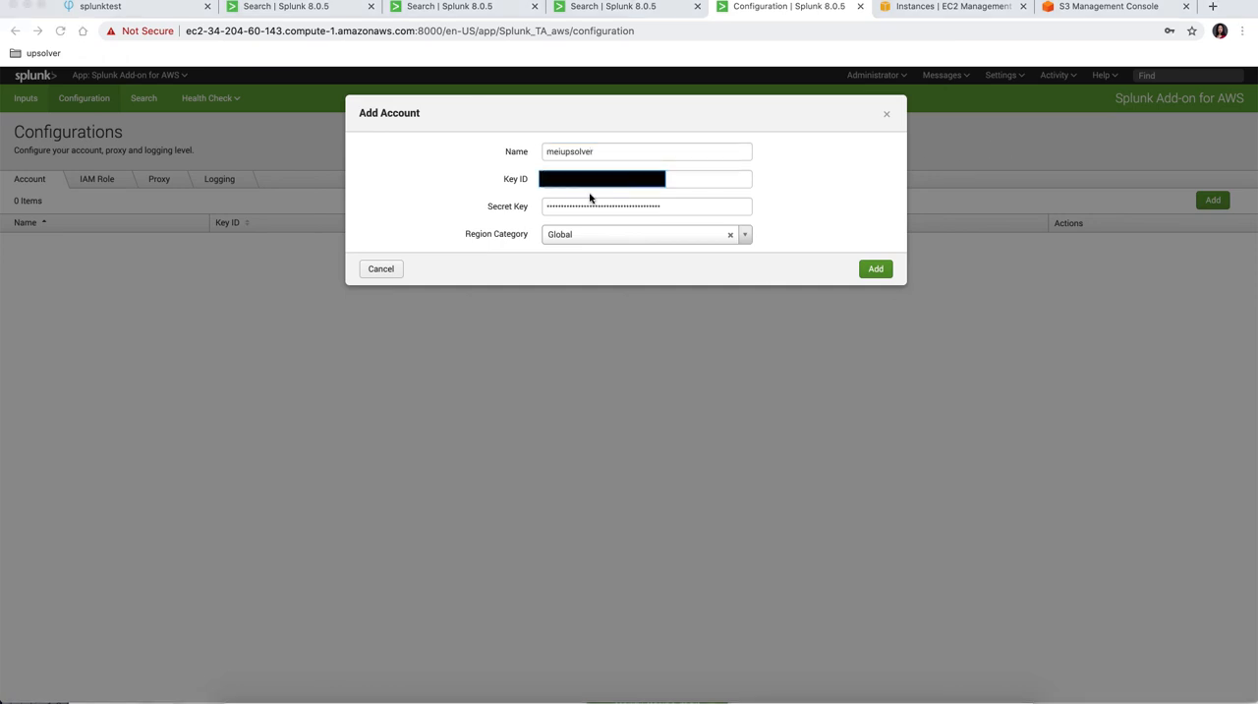
pyautogui.click(604, 151)
pyautogui.moveTo(604, 153); pyautogui.dragTo(525, 151)
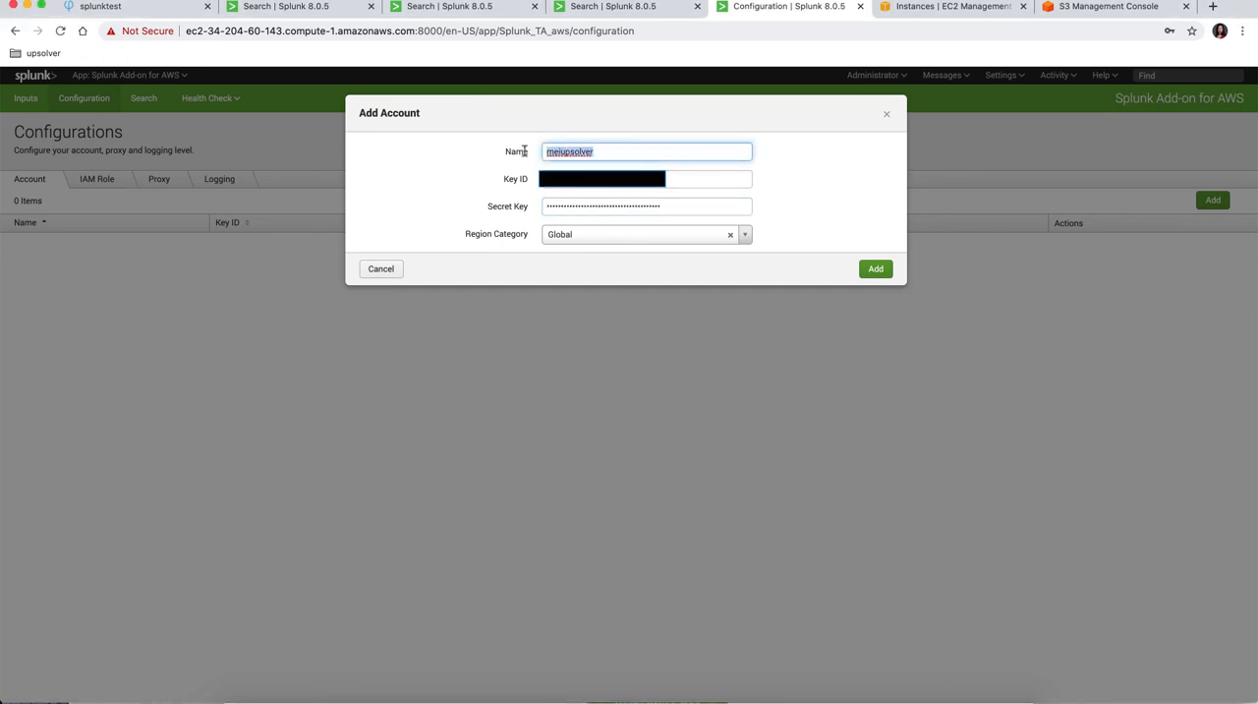
pyautogui.click(624, 151)
pyautogui.click(876, 269)
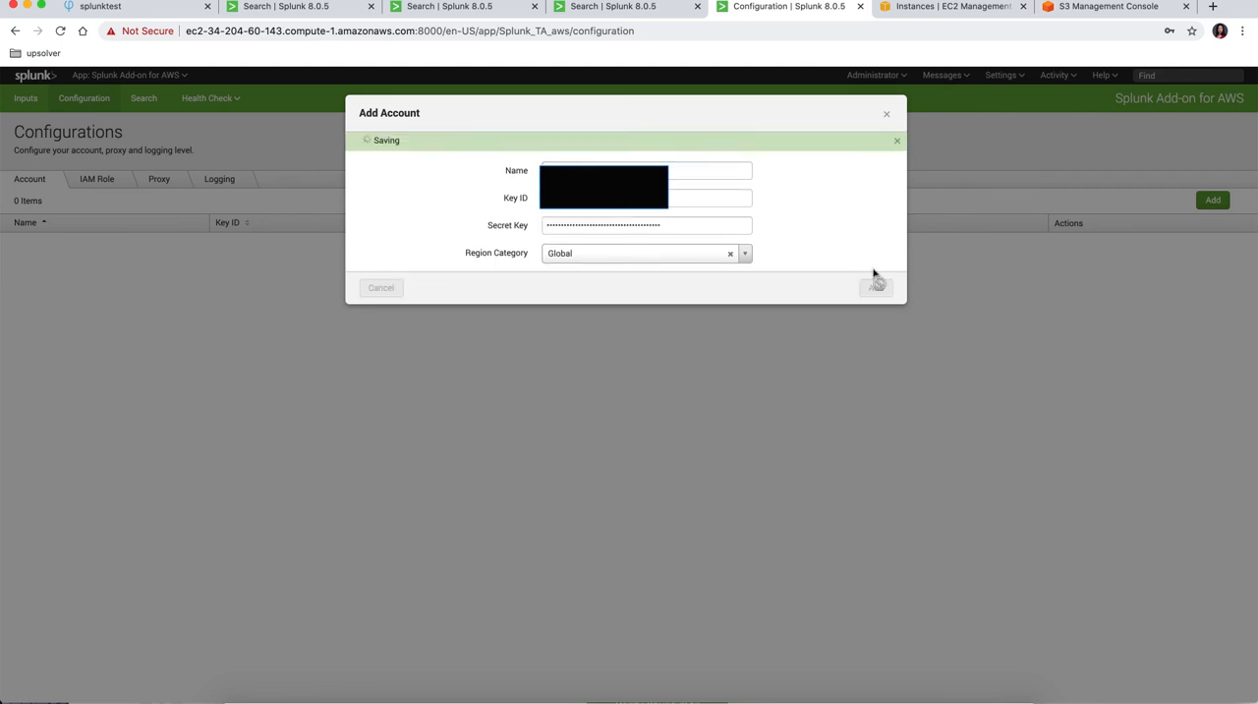
# Step: Start adding a new AWS S3 input from Splunk's data inputs settings
pyautogui.click(1120, 123)
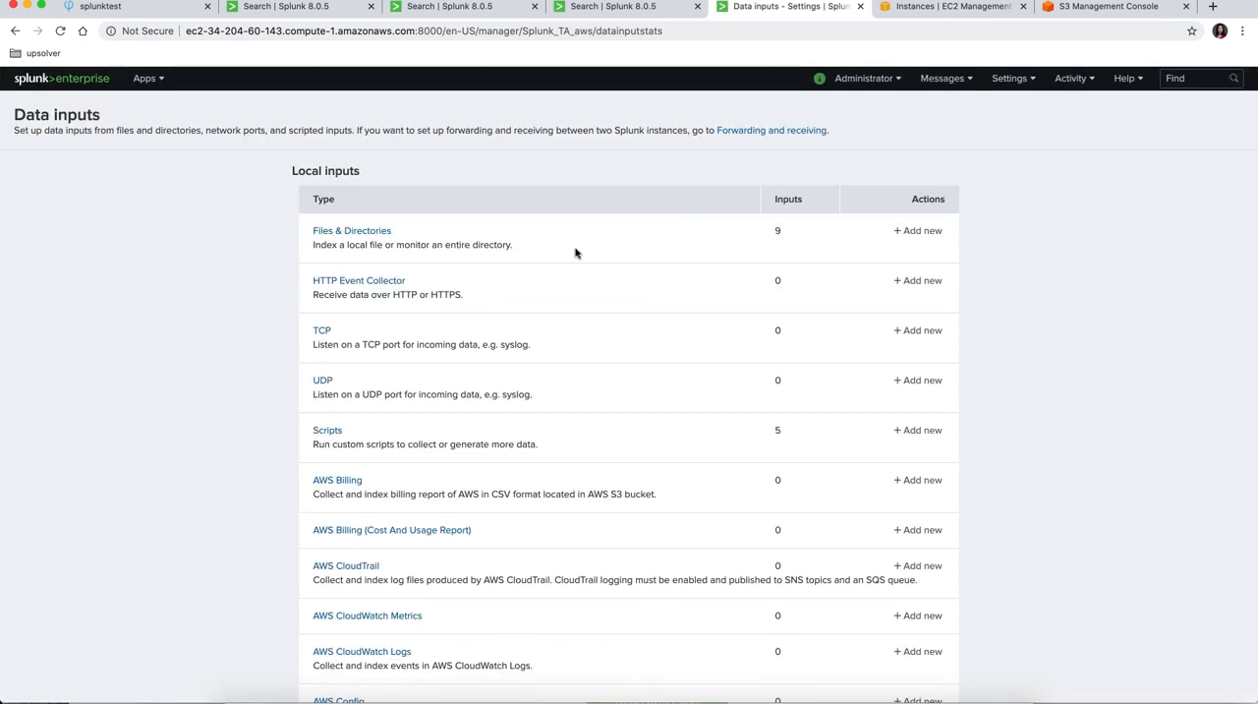
pyautogui.scroll(-10, 219, 298)
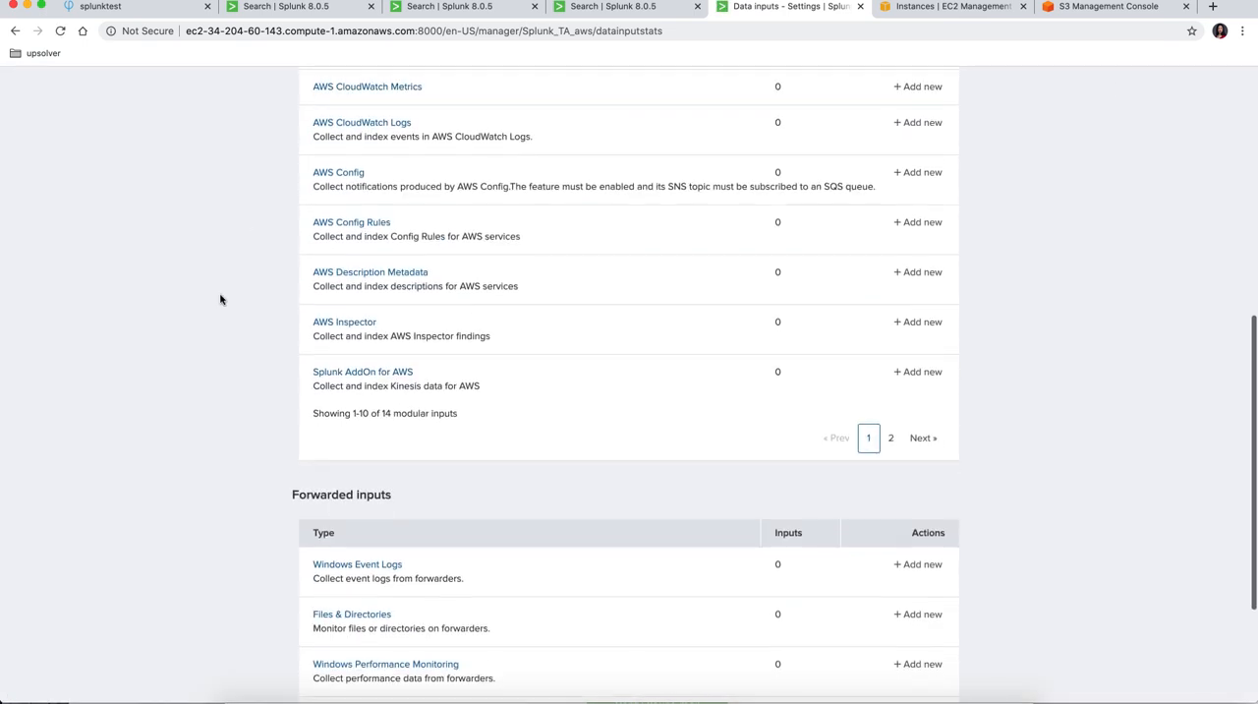
pyautogui.click(893, 439)
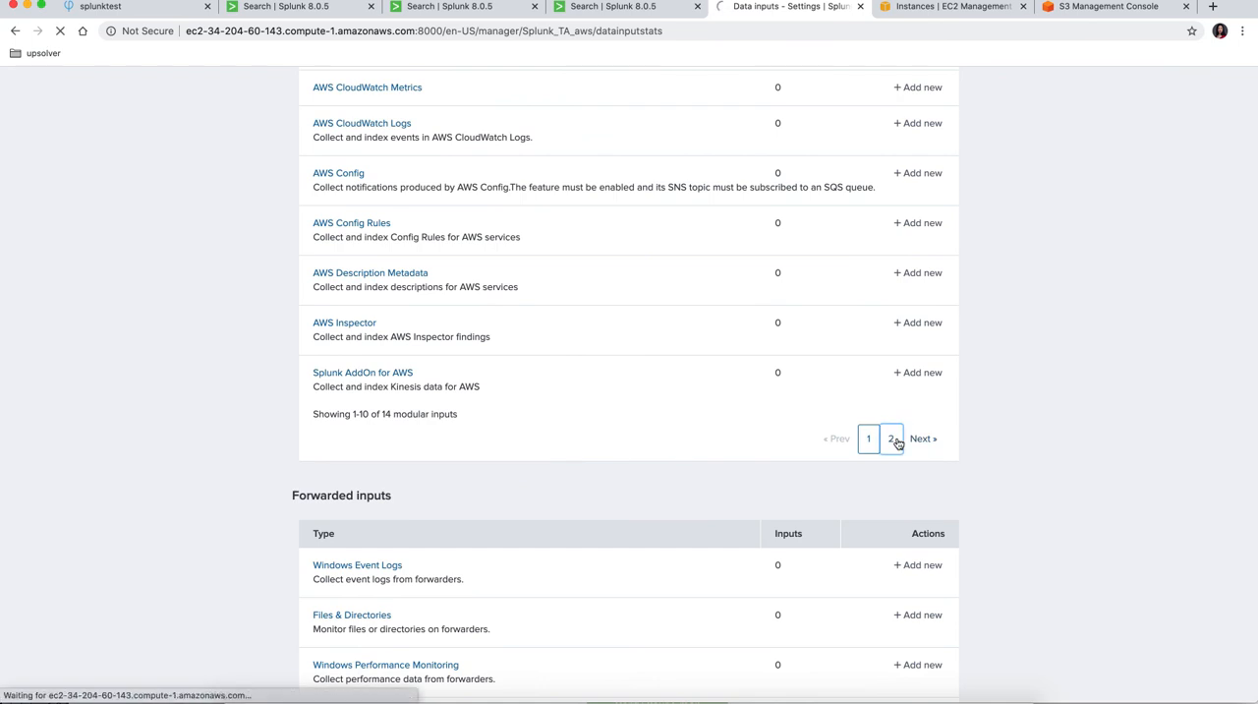
pyautogui.click(330, 482)
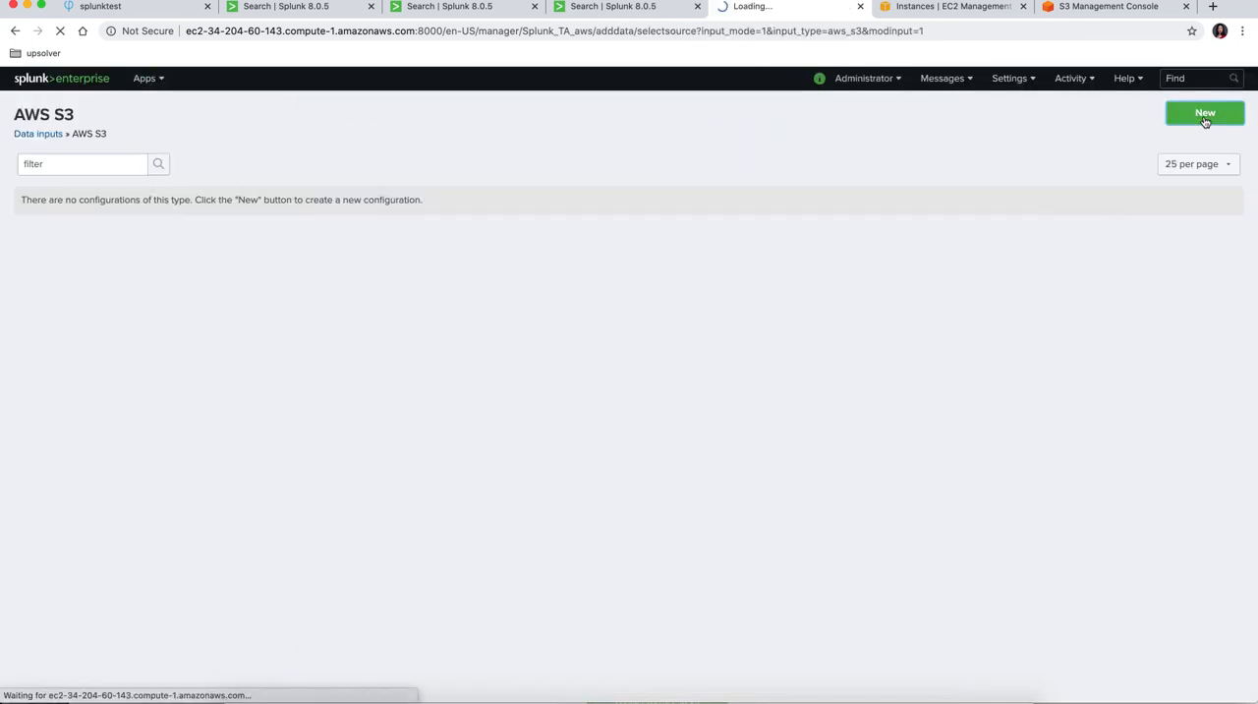
pyautogui.click(1205, 118)
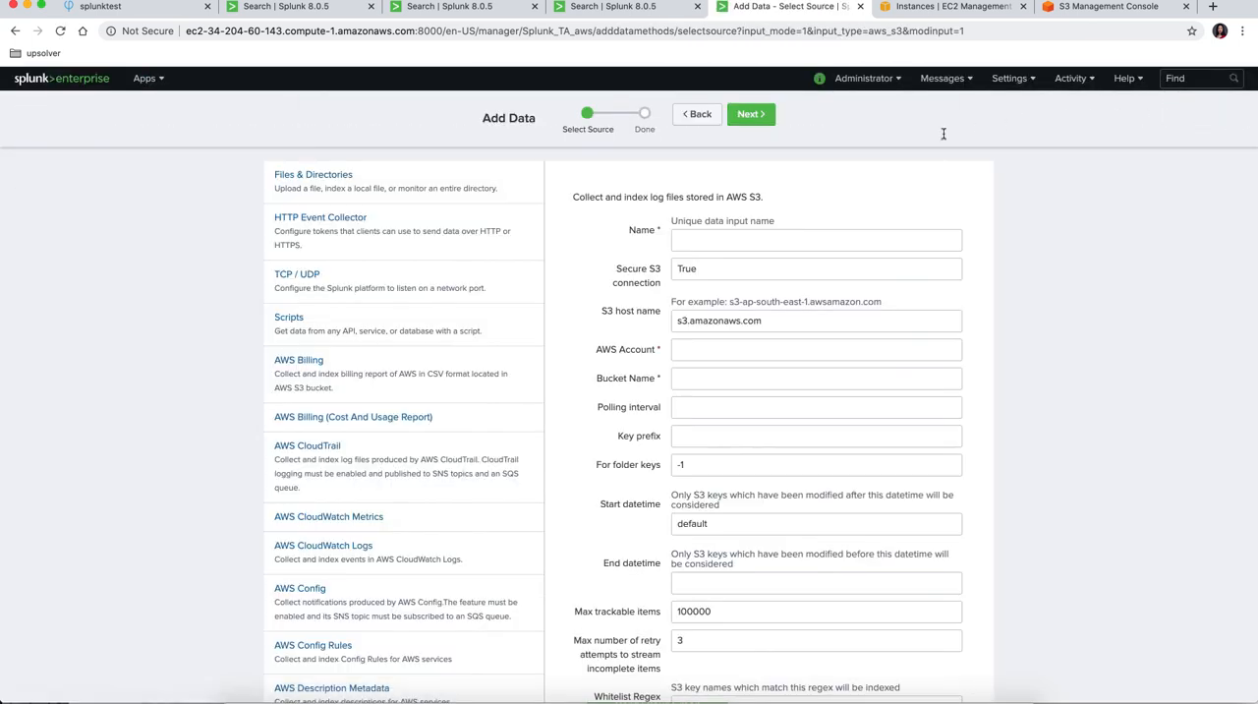
# Step: Name the new S3 input meiupsolversplunk and assign it the previously added AWS account
pyautogui.click(772, 241)
pyautogui.write('meiupsolversplunk')
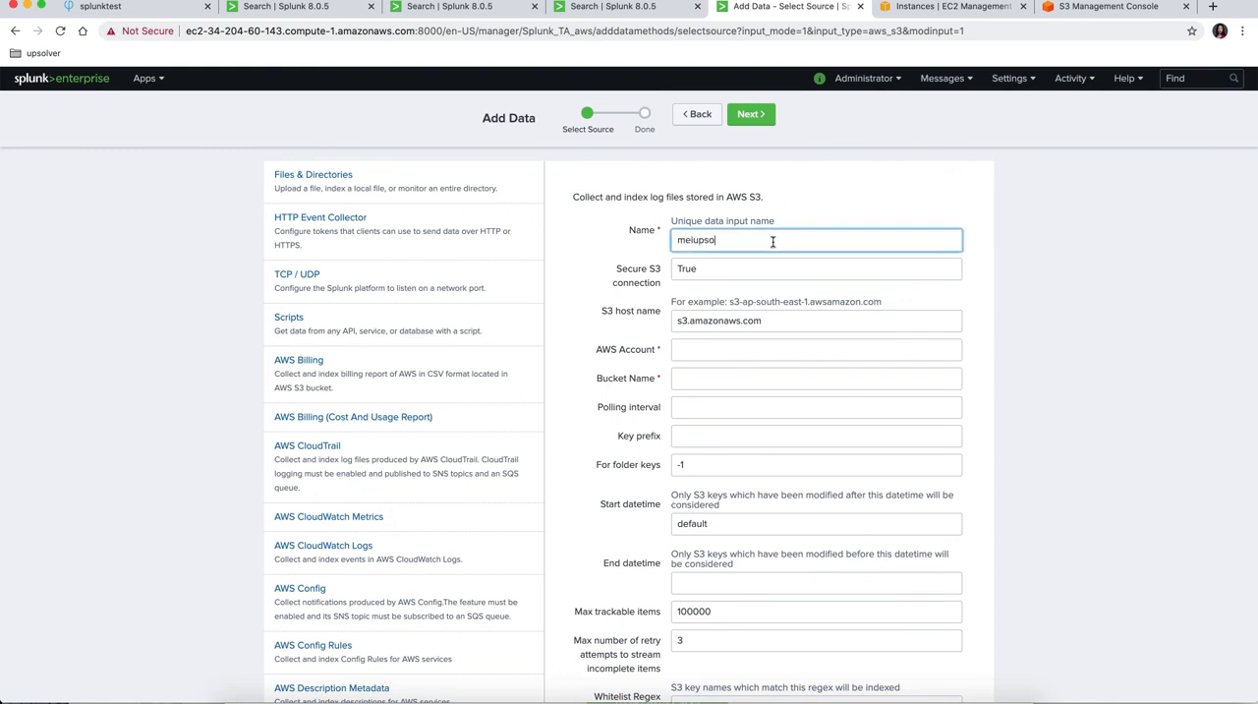
pyautogui.click(710, 348)
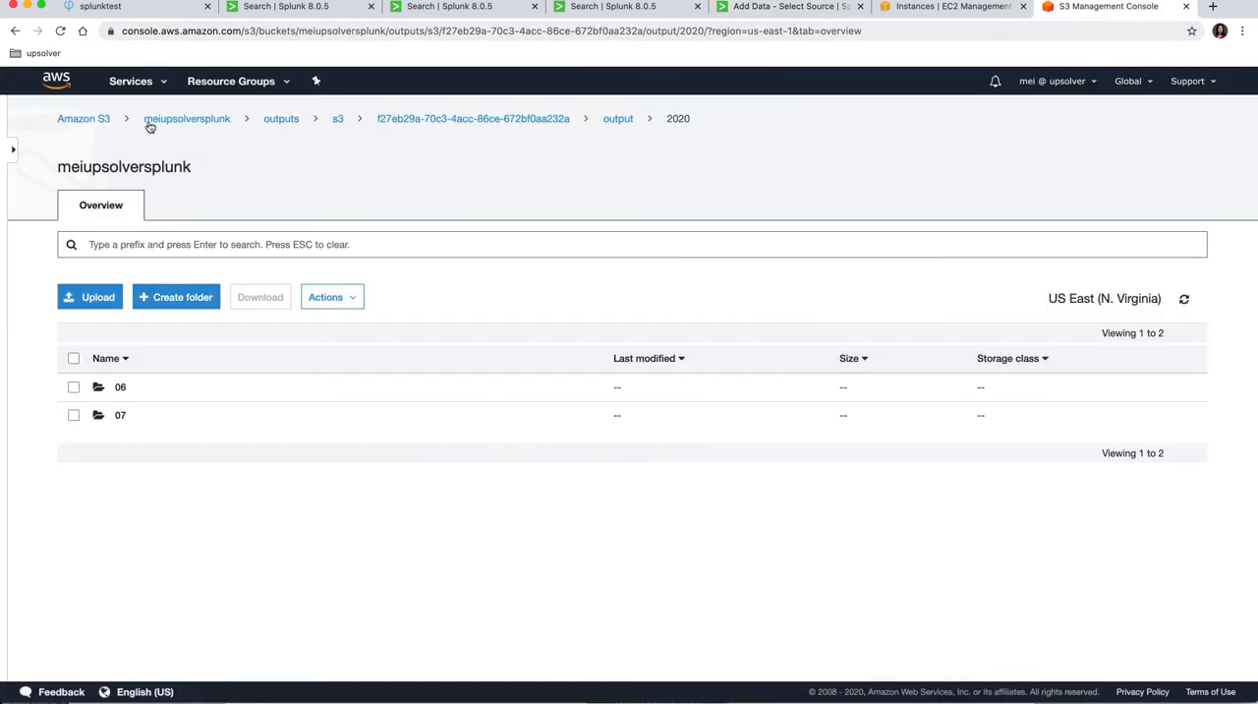
# Step: Set the input's bucket name to meiupsolversplunk, copied from the S3 console, and its polling interval to 10
pyautogui.doubleClick(191, 118)
pyautogui.press('super+c')
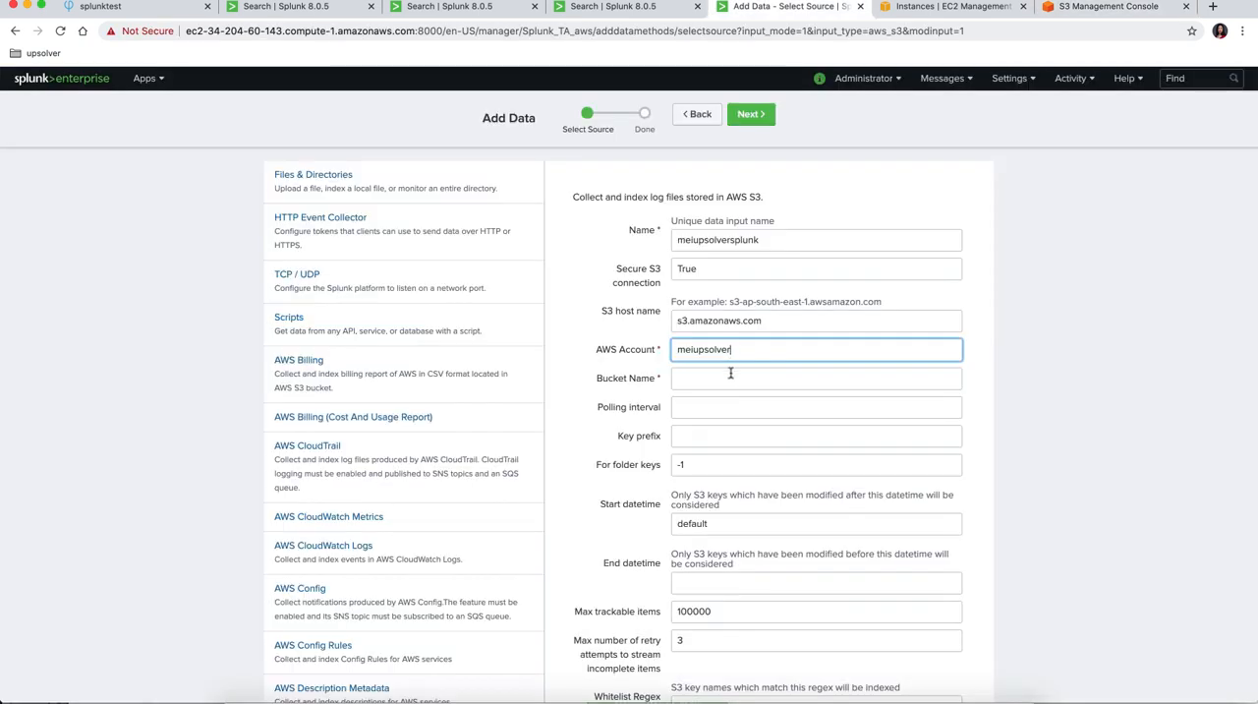
pyautogui.click(731, 381)
pyautogui.press('super+v')
pyautogui.click(708, 410)
pyautogui.write('1')
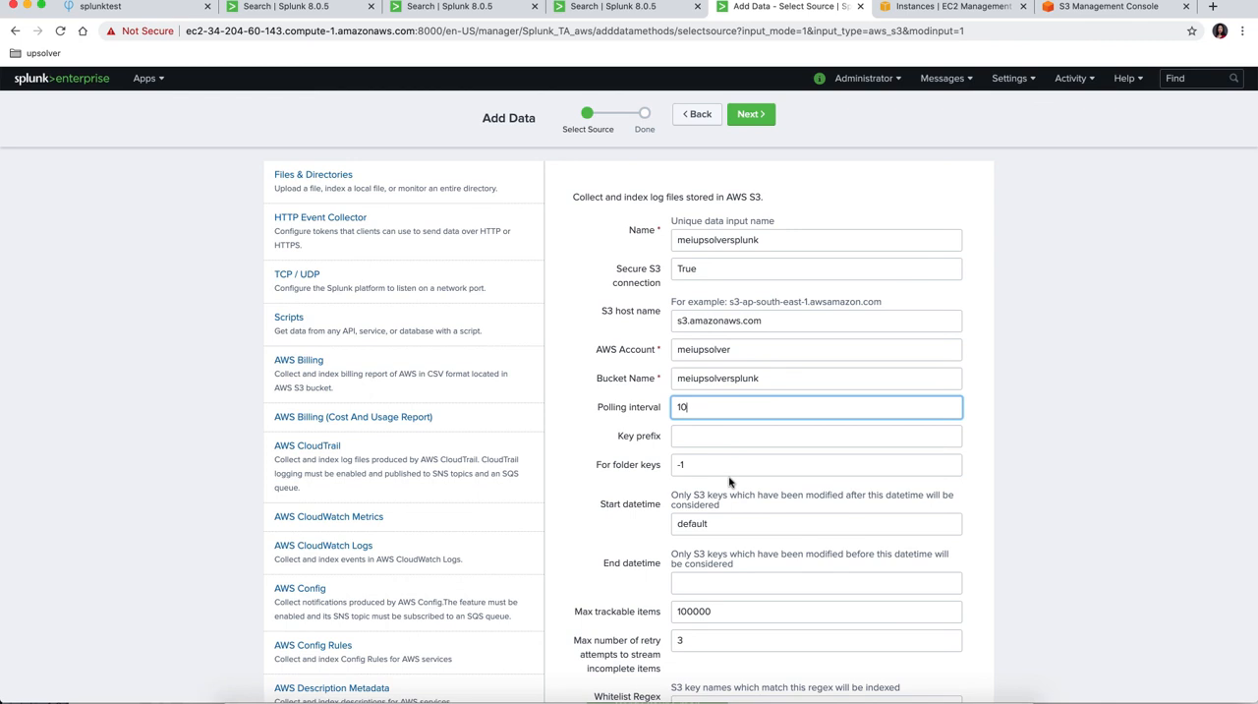
# Step: Fill in the key prefix with the bucket's folder path from outputs through output, copied from the S3 console
pyautogui.press('Tab')
pyautogui.click(1094, 9)
pyautogui.moveTo(645, 122); pyautogui.dragTo(266, 121)
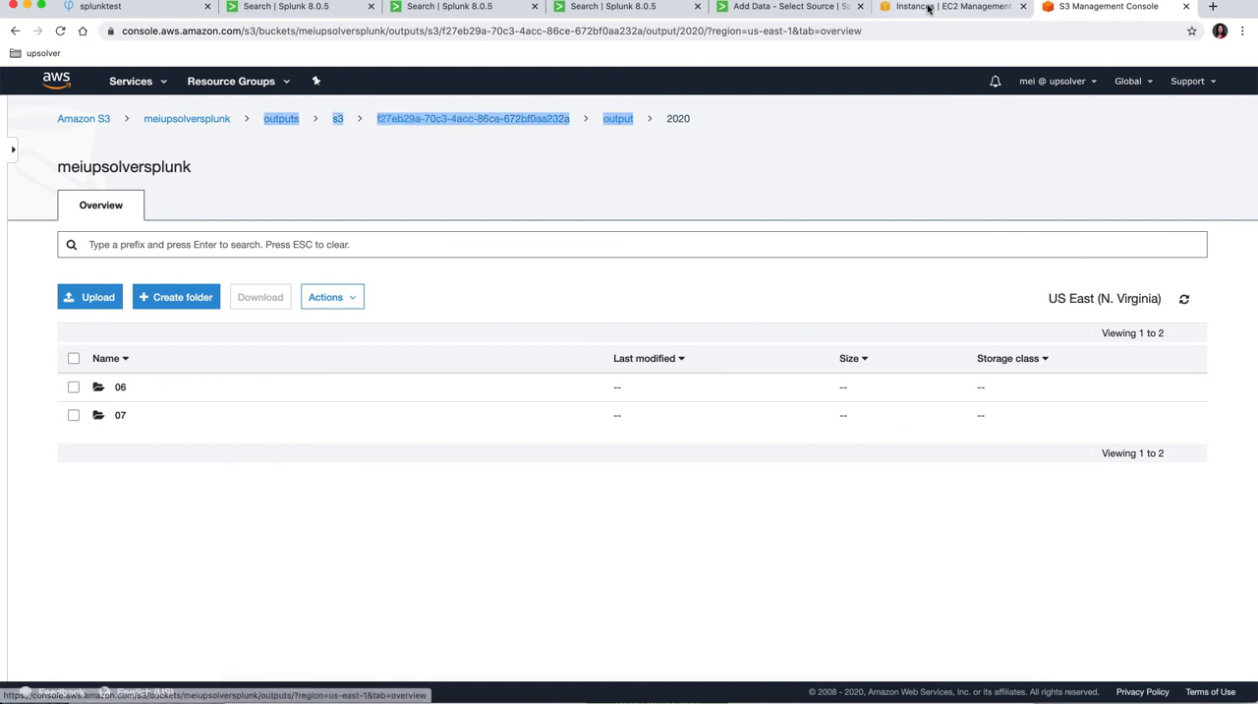
pyautogui.click(787, 9)
pyautogui.press('super+v')
# Step: Enable the additional settings, choose json_no_timestamp from the source type list, and create the S3 input
pyautogui.scroll(-10, 688, 628)
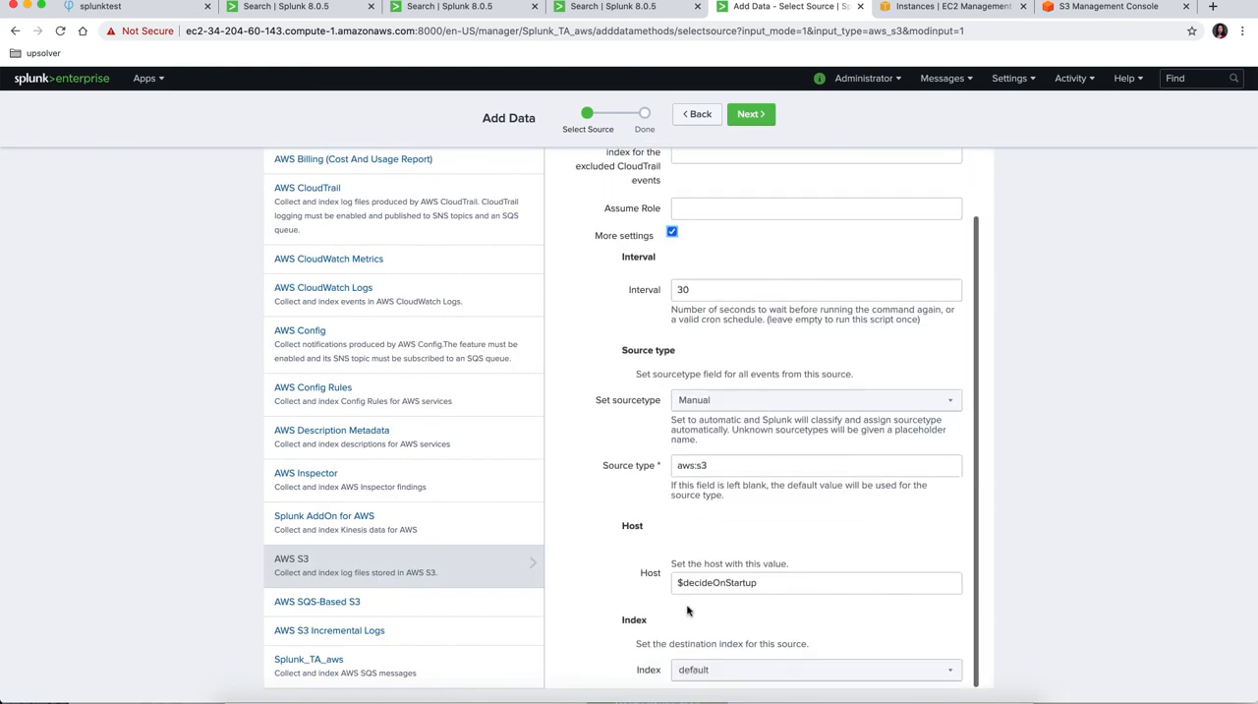
pyautogui.click(765, 403)
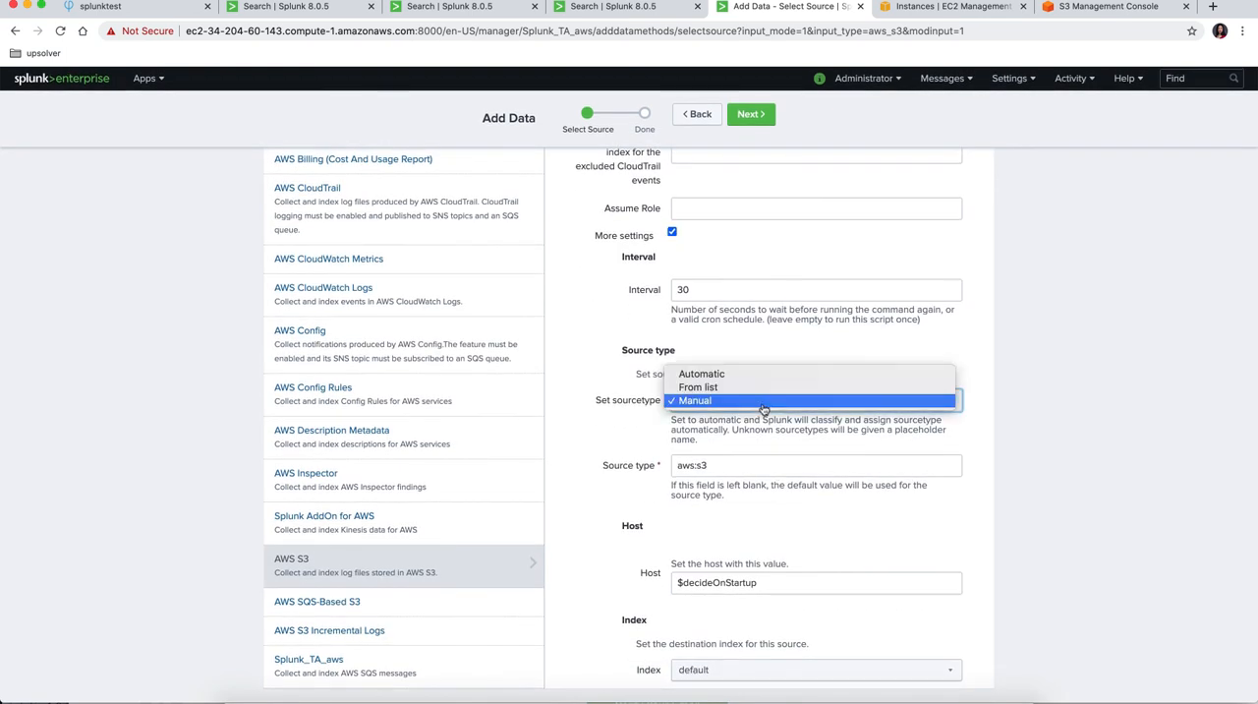
pyautogui.click(747, 388)
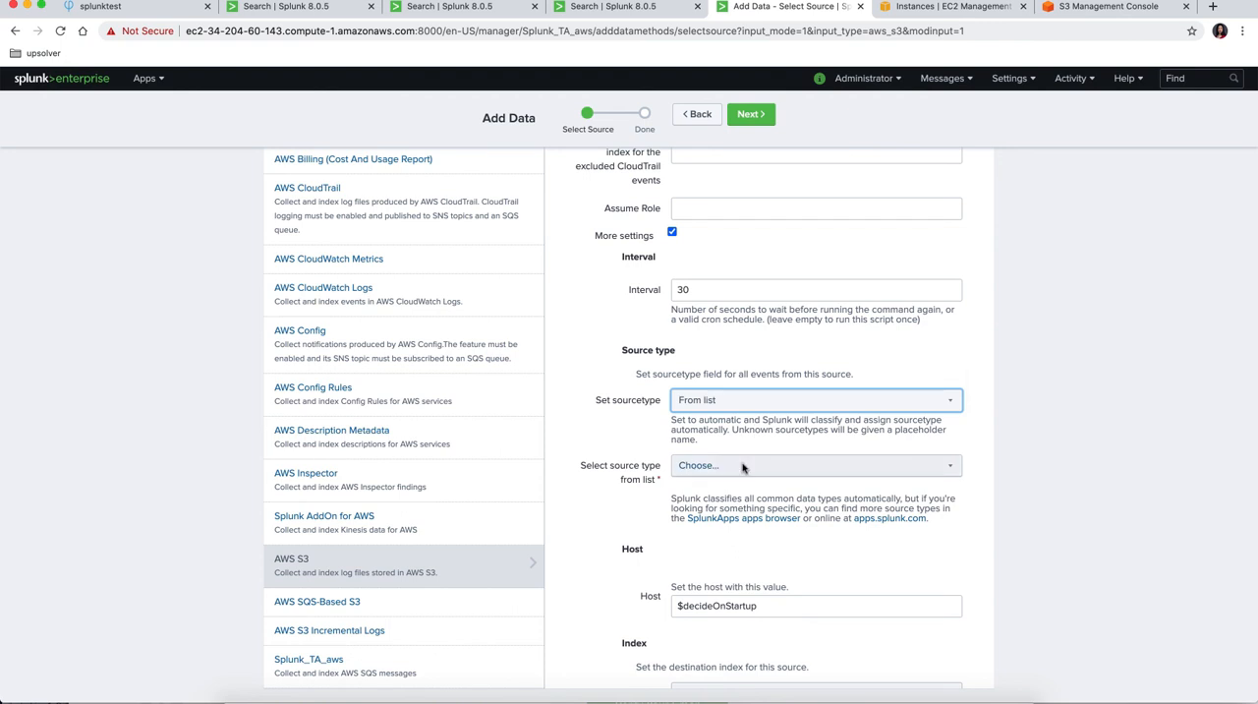
pyautogui.click(753, 465)
pyautogui.scroll(-5, 758, 576)
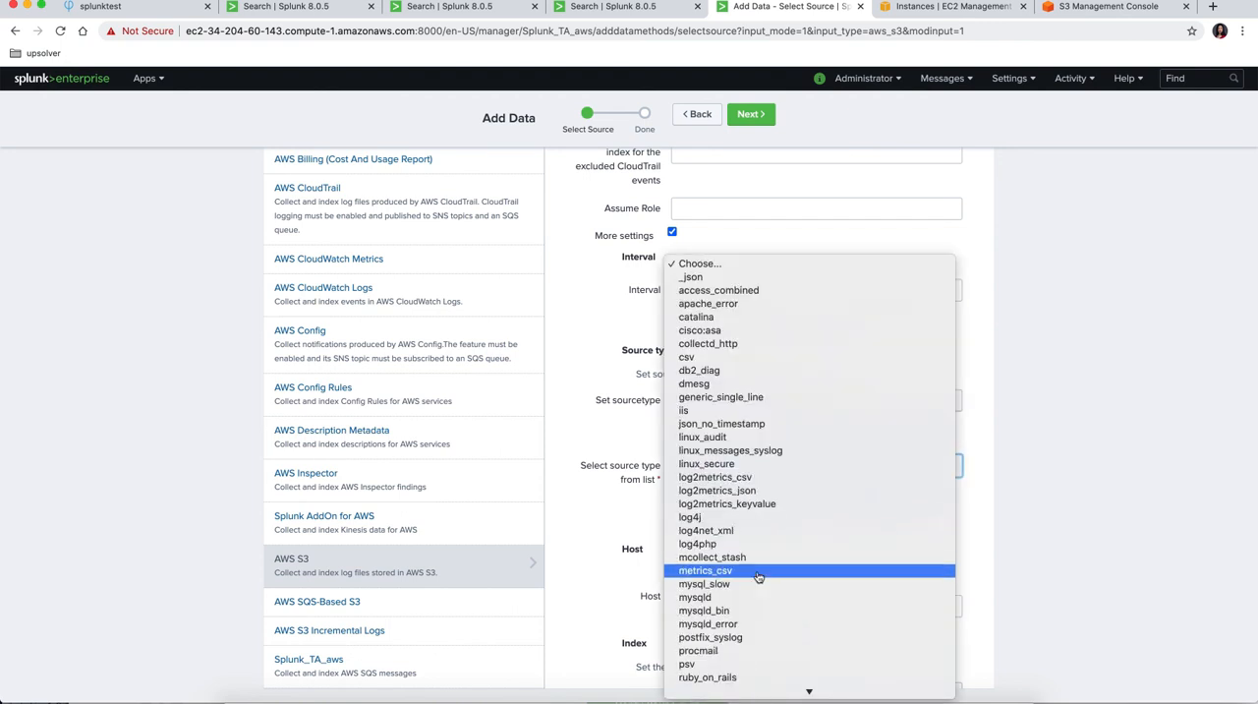
pyautogui.press('j')
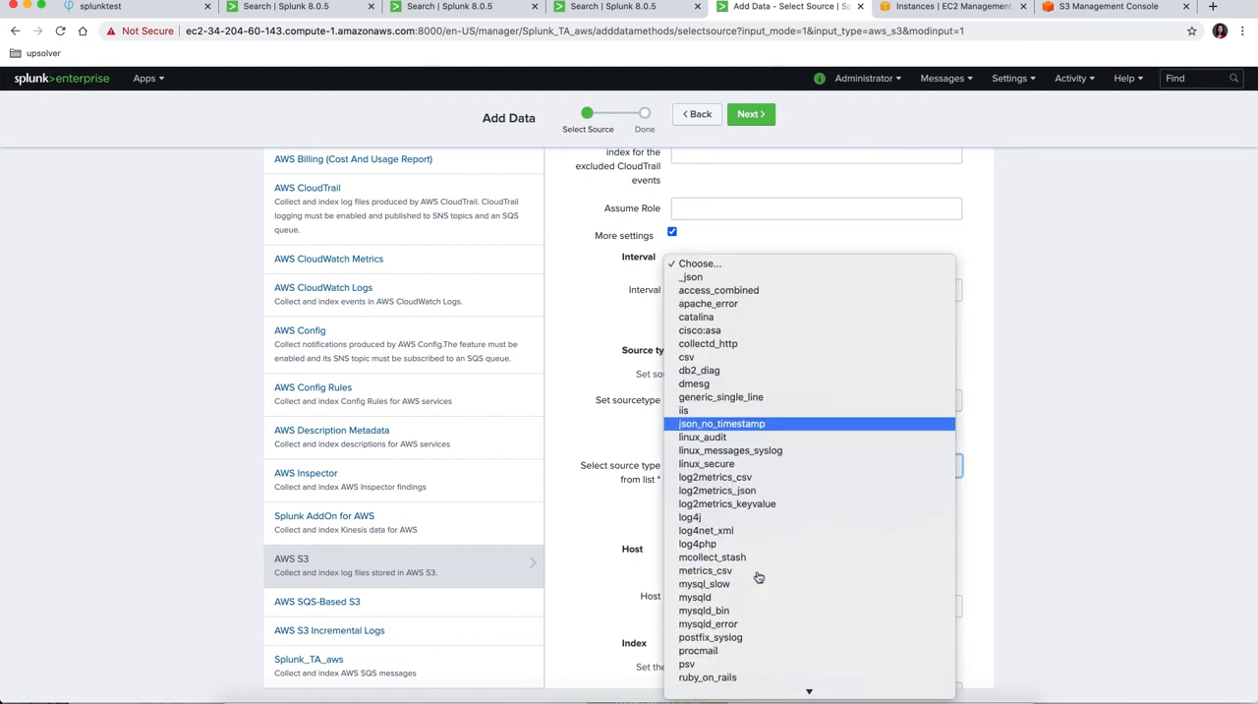
pyautogui.press('Return')
pyautogui.press('Return')
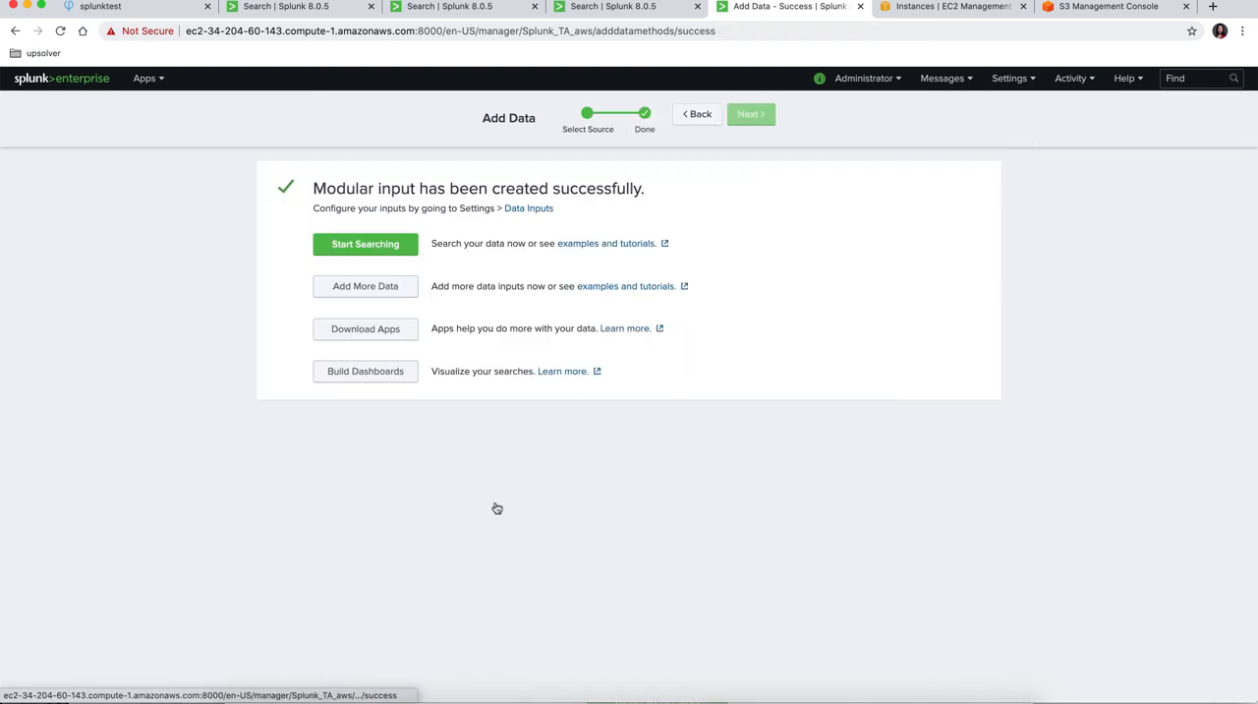
# Step: Start searching the ingested data, open the json_no_timestamp sourcetype from the data summary, and examine its events
pyautogui.click(385, 246)
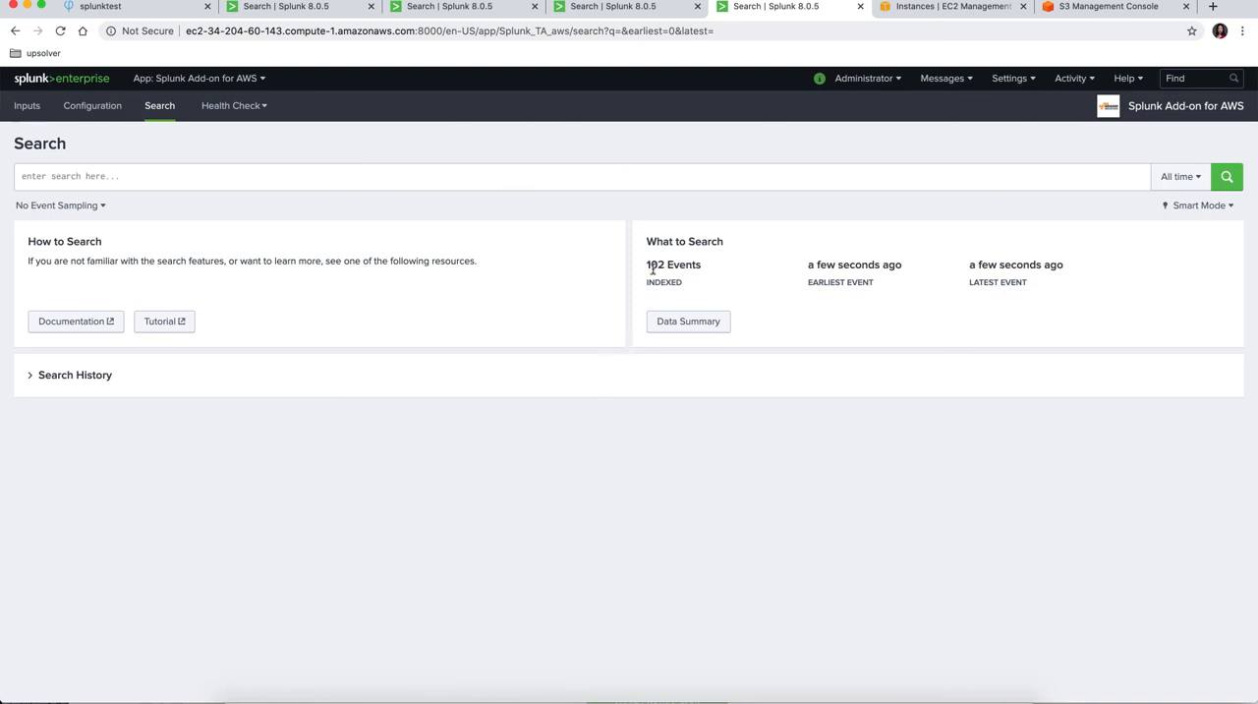
pyautogui.click(693, 325)
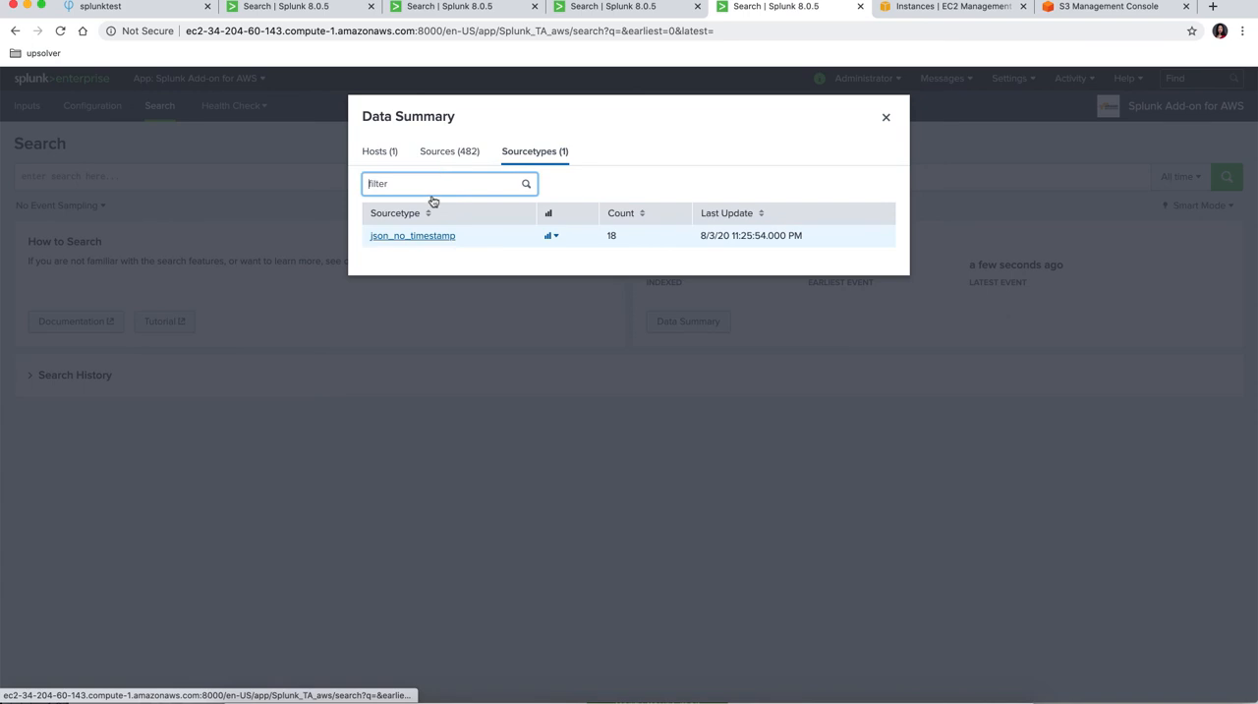
pyautogui.click(430, 237)
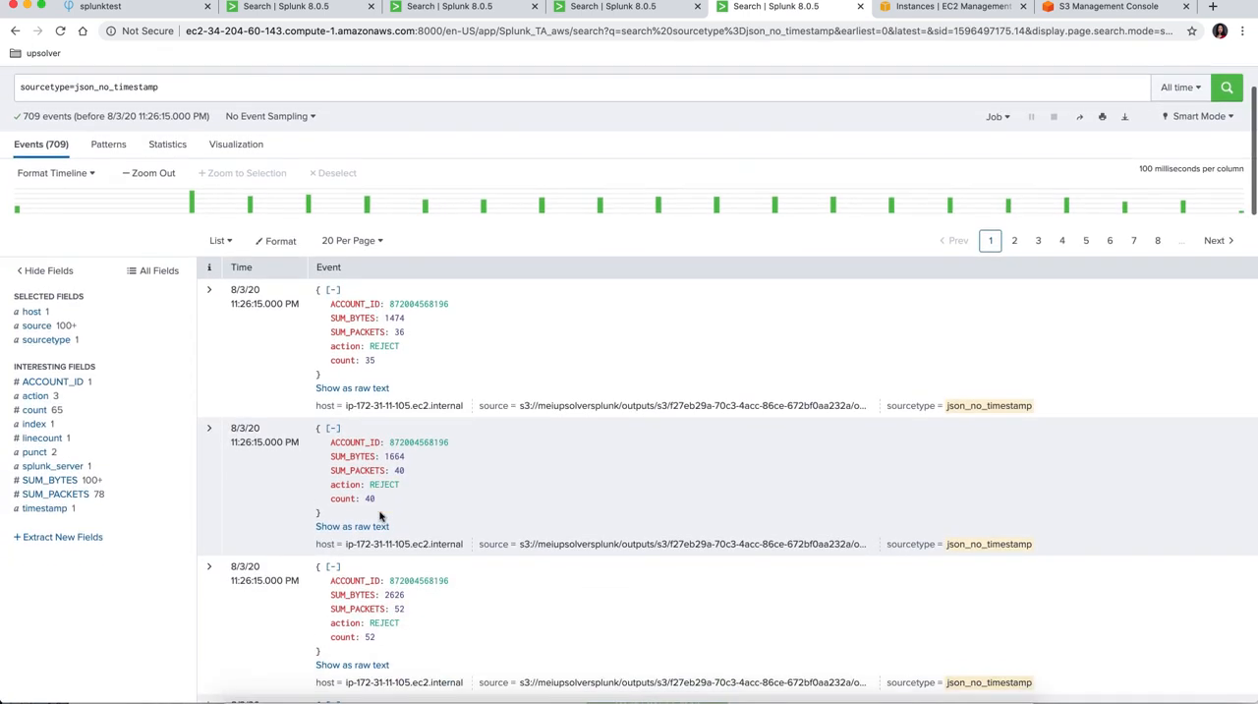
pyautogui.scroll(-3, 382, 517)
pyautogui.scroll(-1, 379, 512)
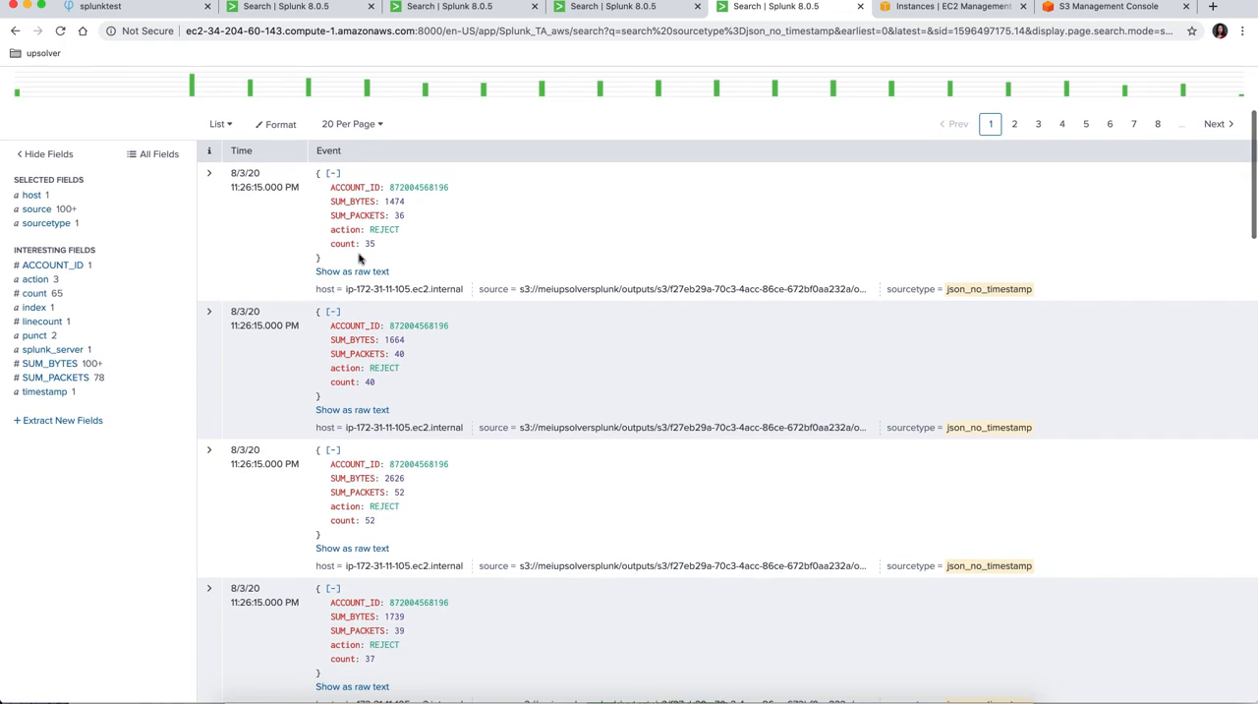
pyautogui.scroll(5, 374, 538)
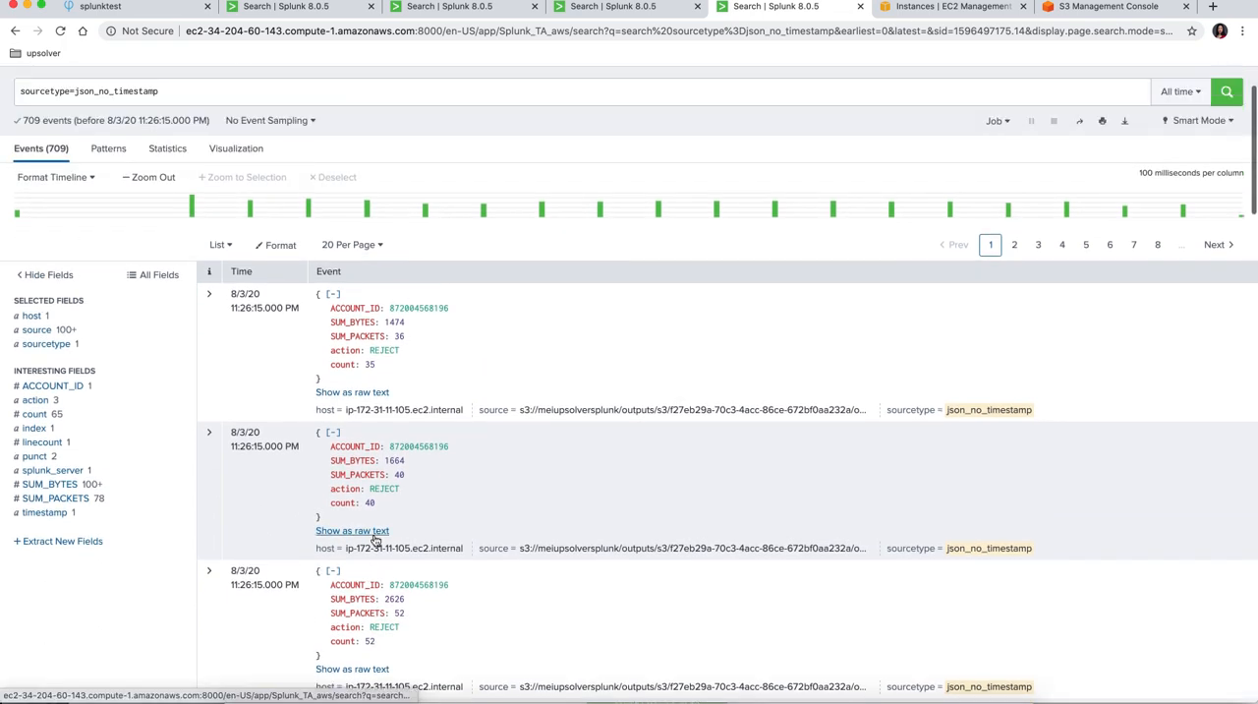